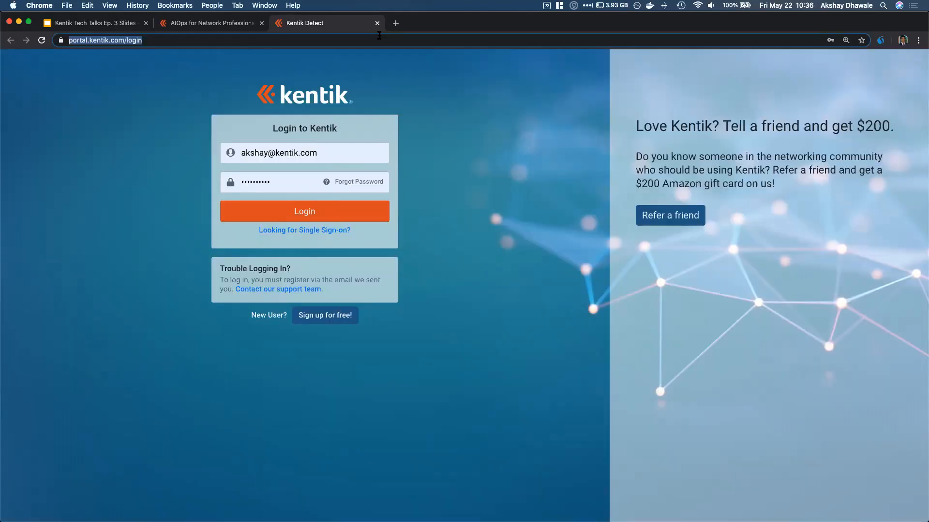
Load portal.kentik.com and sign in with the saved trial account e-mail and password
text(portal.k)
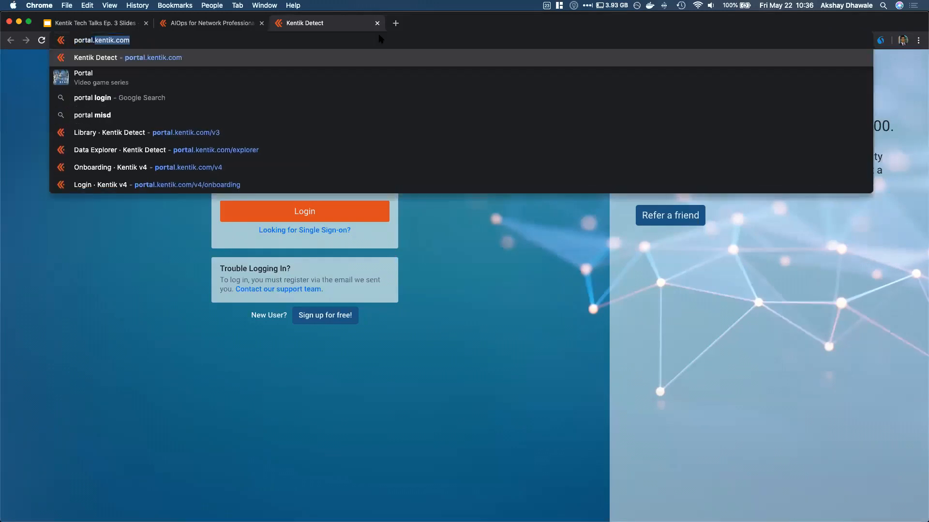
text(entik.com)
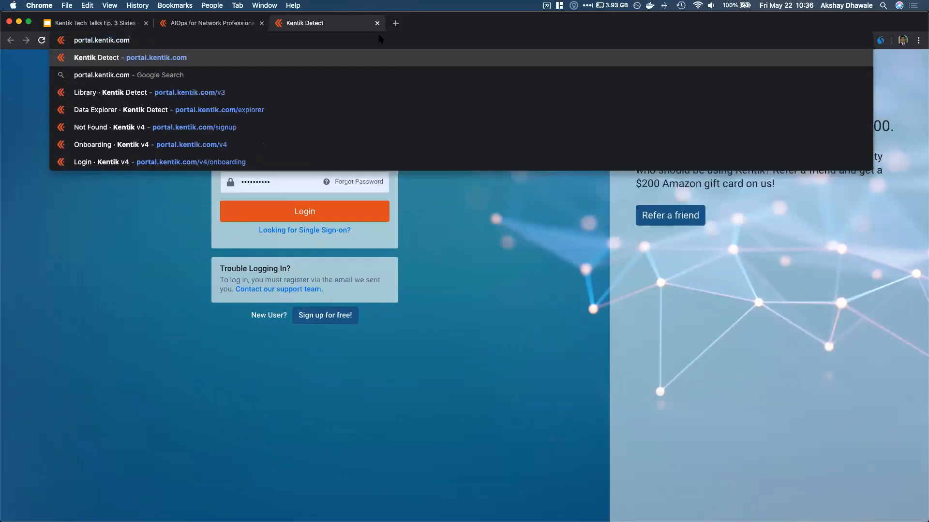
key(Return)
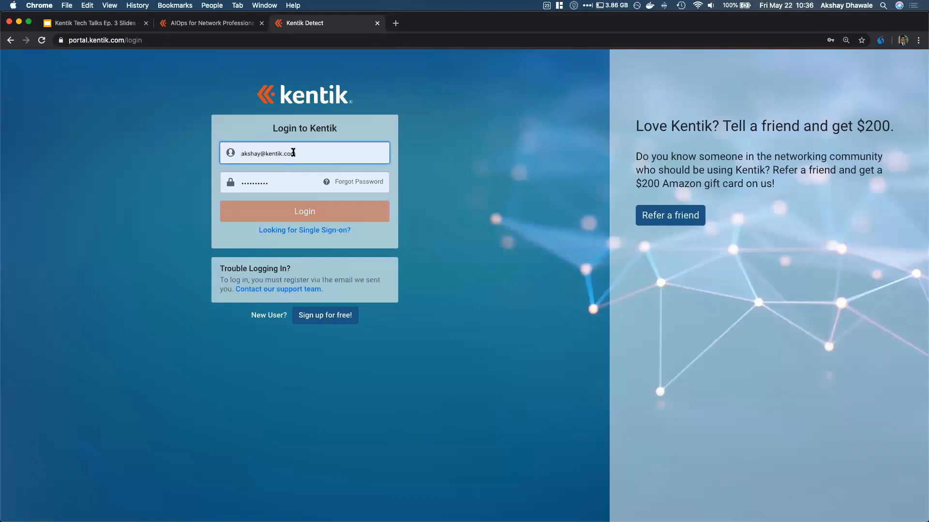
click(293, 153)
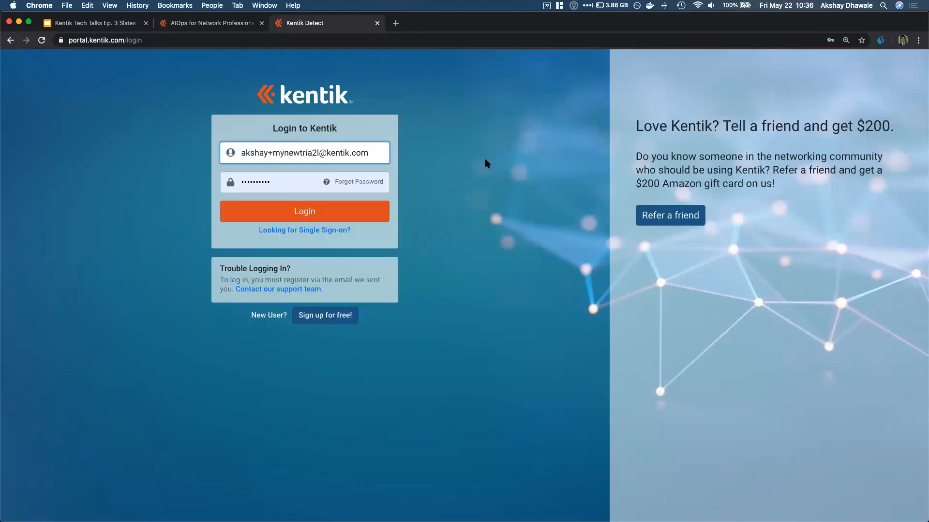
click(287, 184)
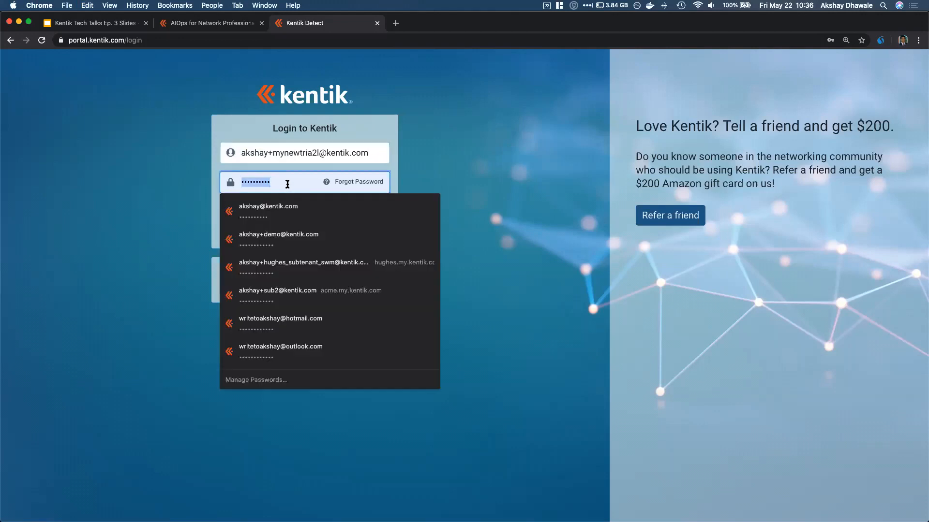
key(Return)
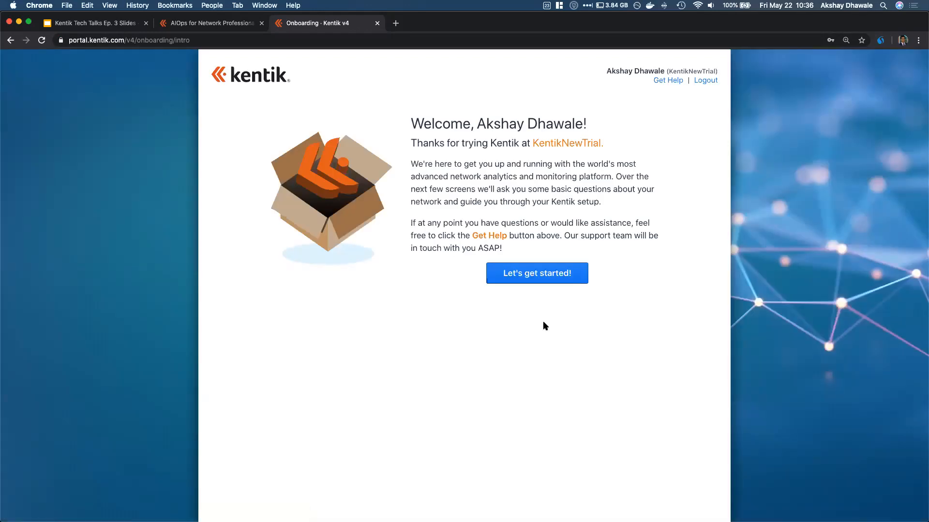
Begin the onboarding walkthrough from the welcome page
click(526, 277)
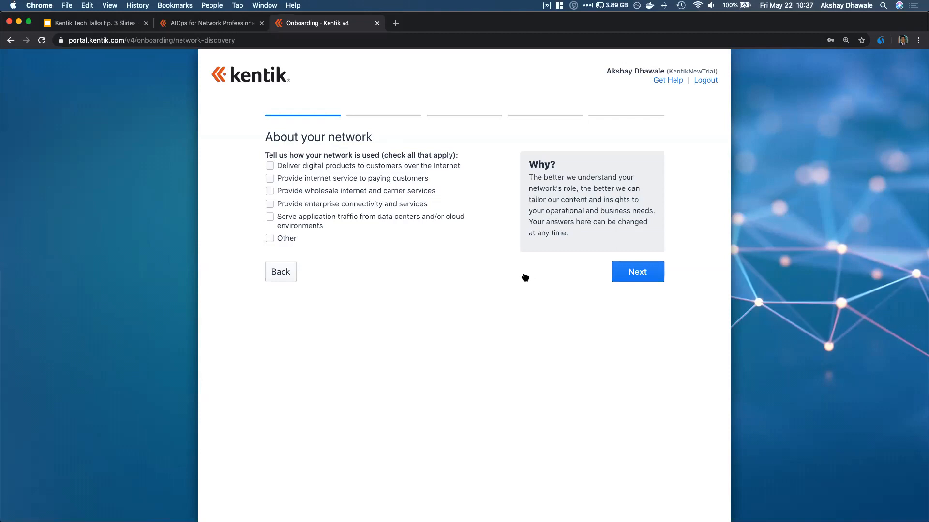
On the network boundary step, enter 10.0.0.0/8 as the internal IP range
click(637, 272)
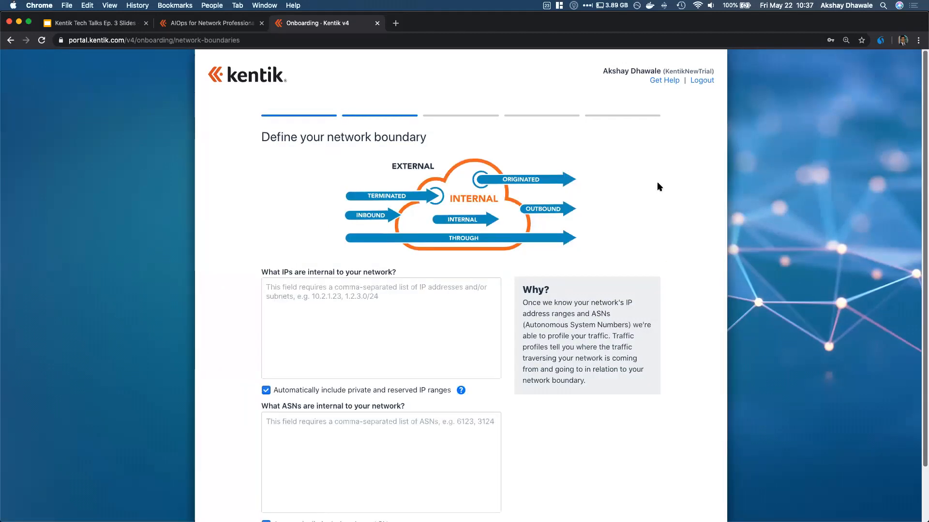
scroll(658, 186, down, 1)
scroll(657, 186, up, 1)
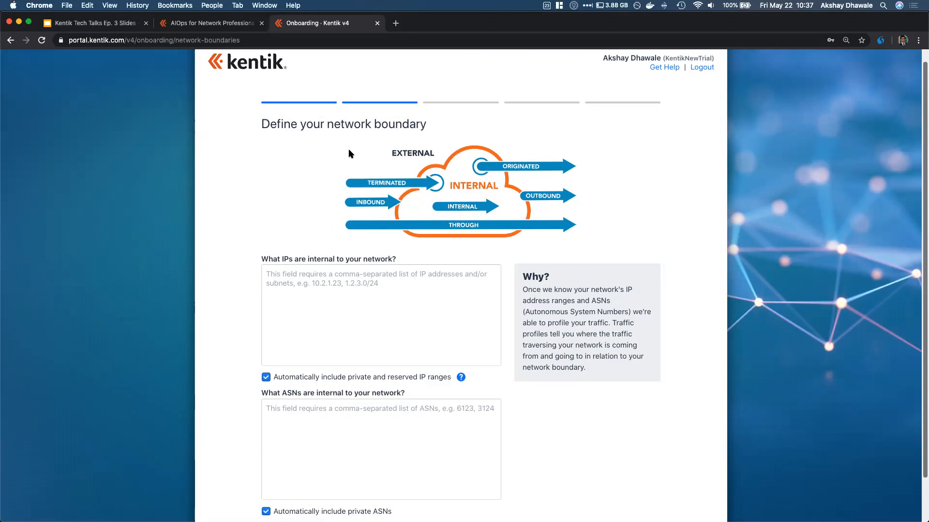
click(328, 293)
scroll(328, 293, down, 1)
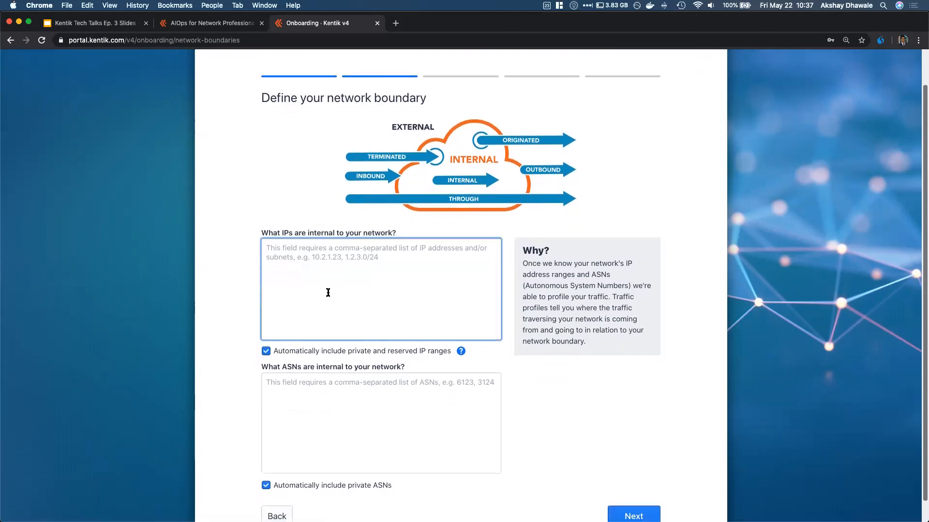
text(10.)
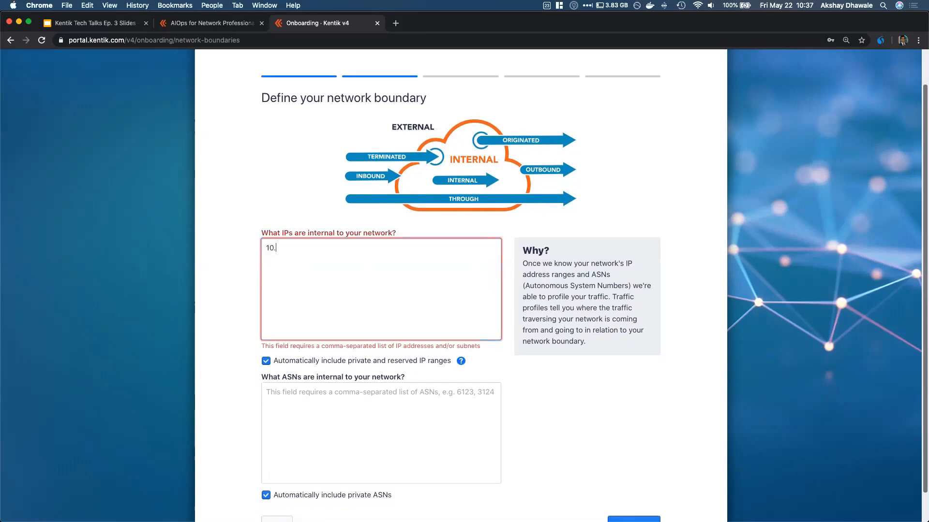
text(0.0.0/8)
drag(313, 269, 228, 217)
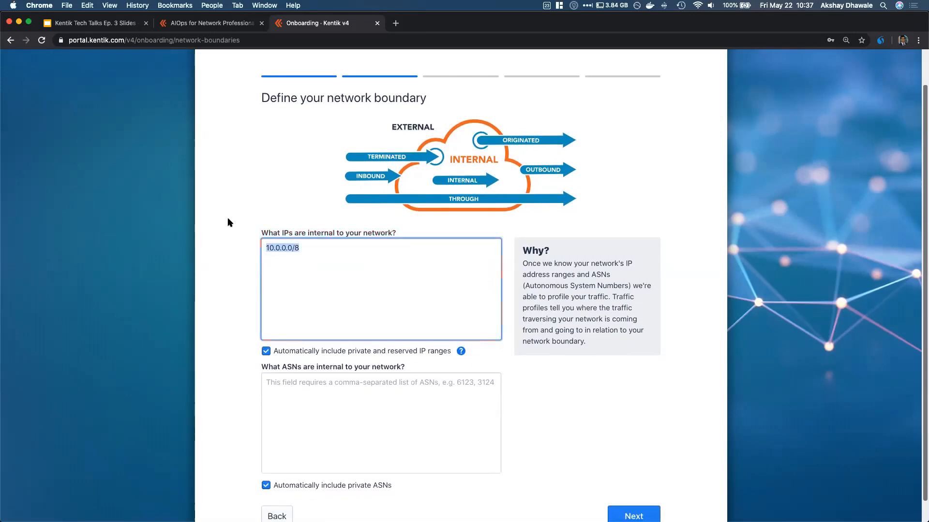
Enter 6169 as the internal ASN and continue to the data source step
click(296, 214)
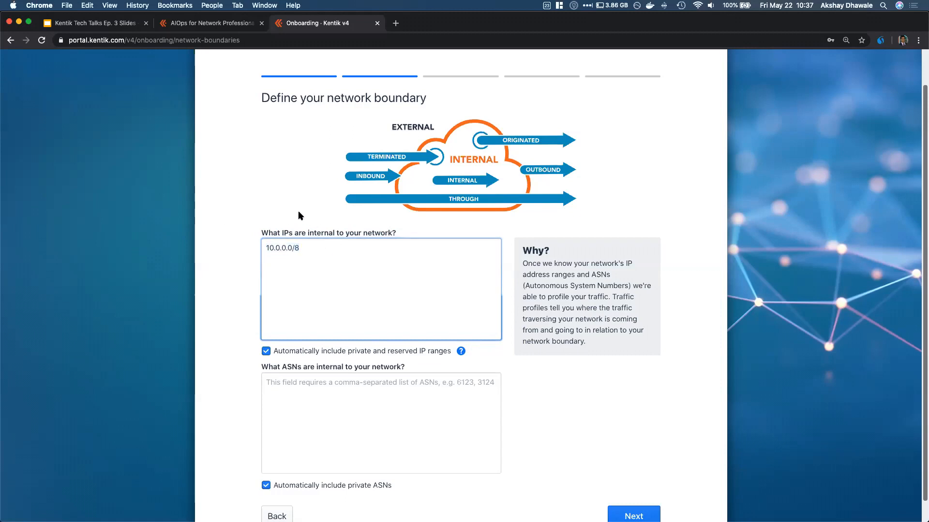
scroll(299, 290, down, 1)
click(300, 380)
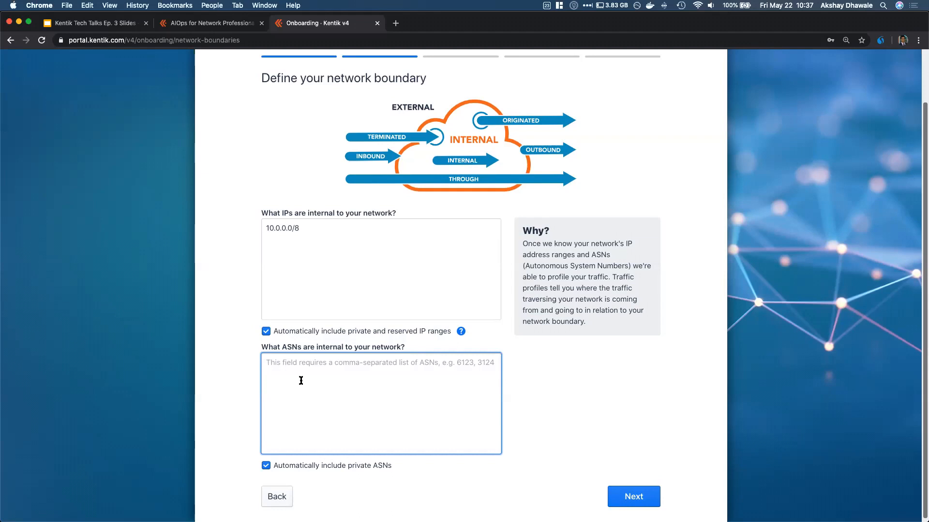
text(6169)
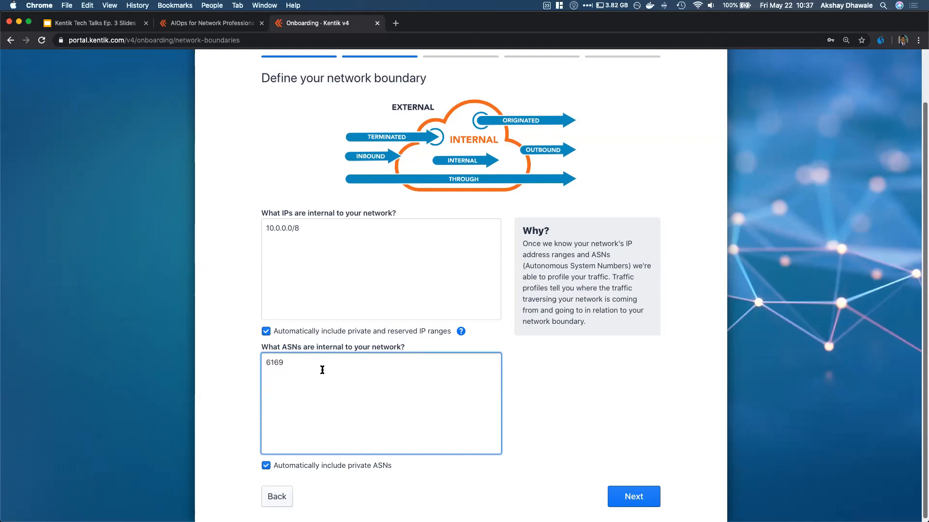
click(634, 497)
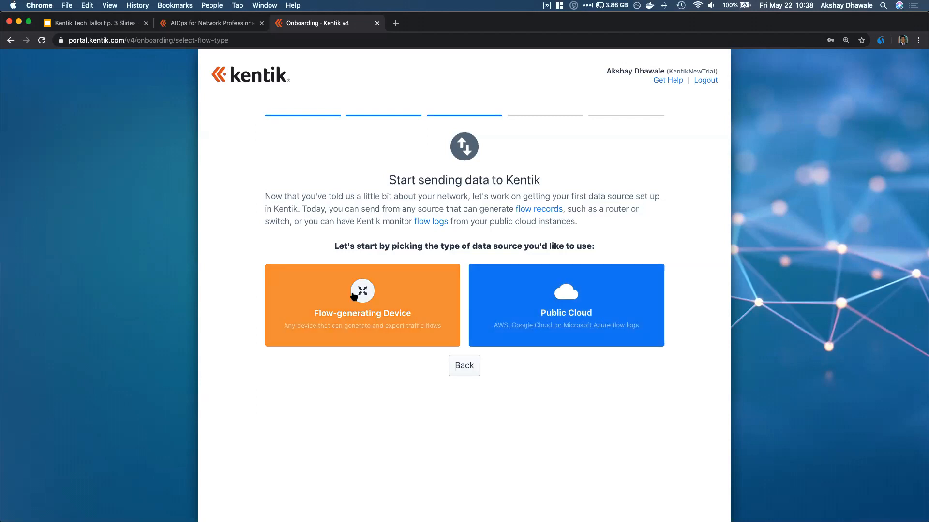
Choose a flow-generating device named Lab_device with description 'Description'
click(337, 290)
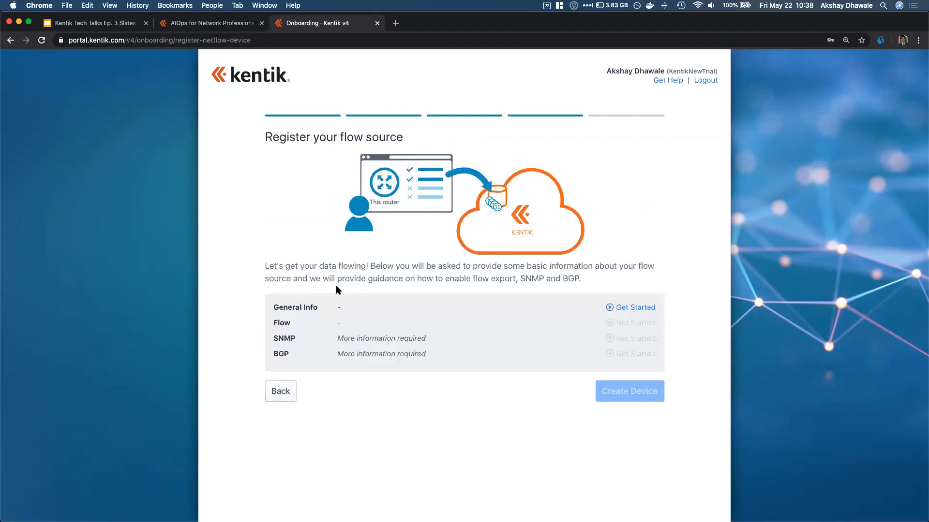
click(634, 310)
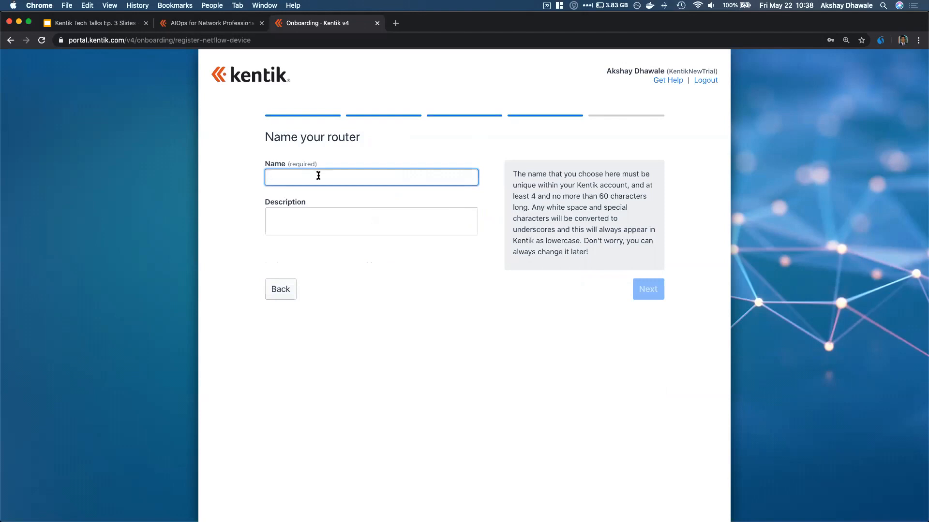
text(Lab_device)
key(Tab)
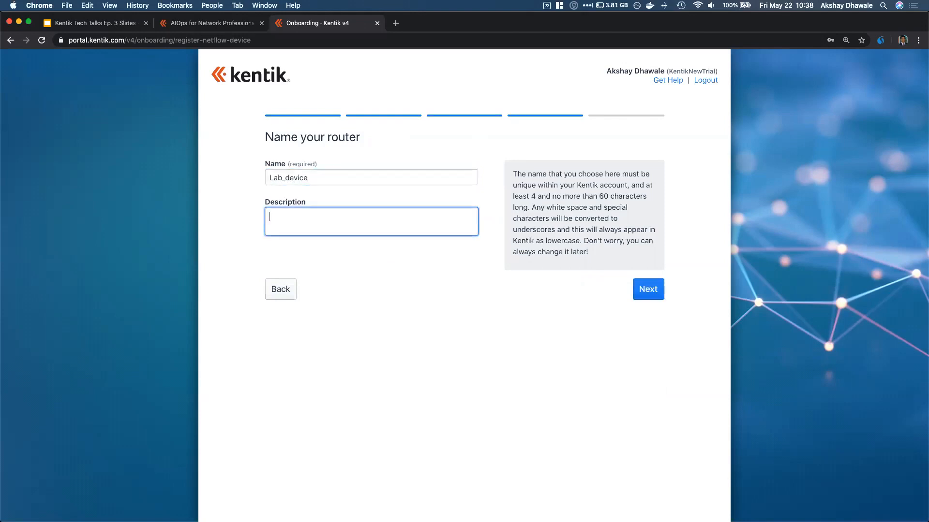
text(Description)
click(647, 290)
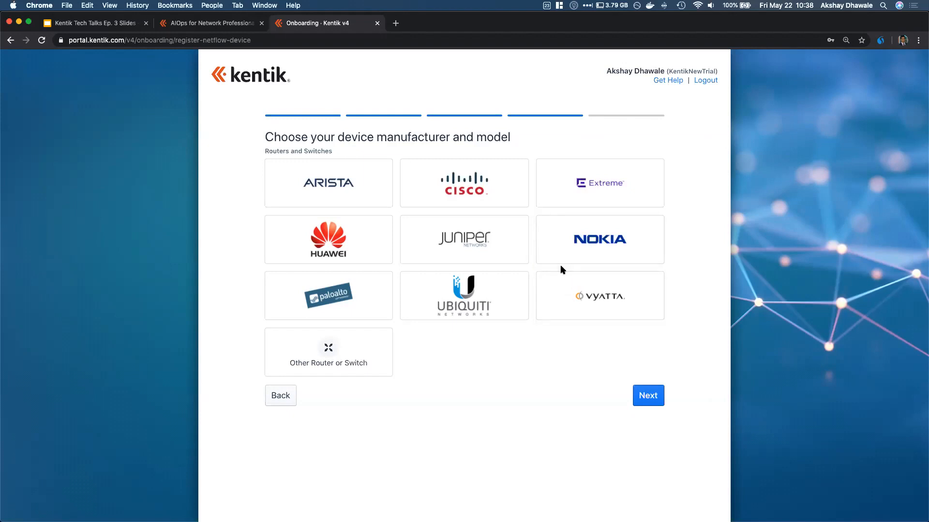
Select Cisco IOS-XE as the device manufacturer and model
click(480, 186)
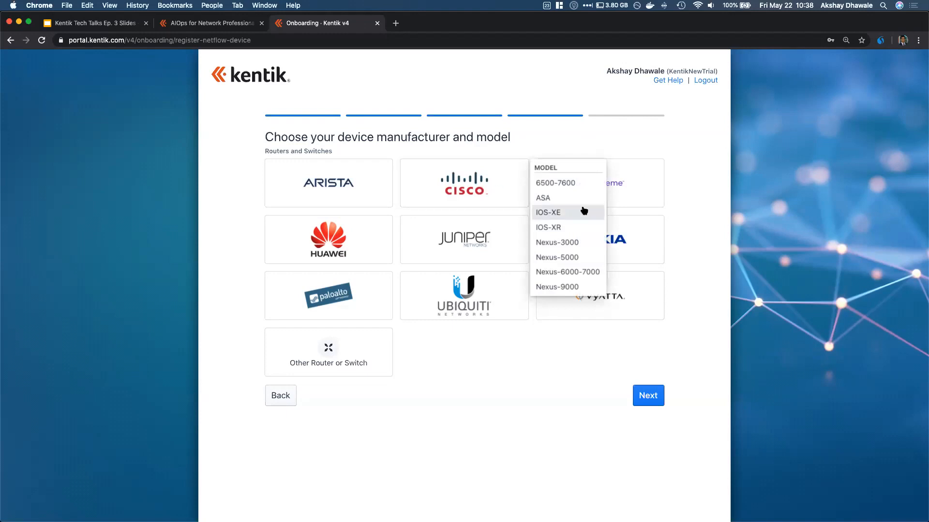
click(543, 145)
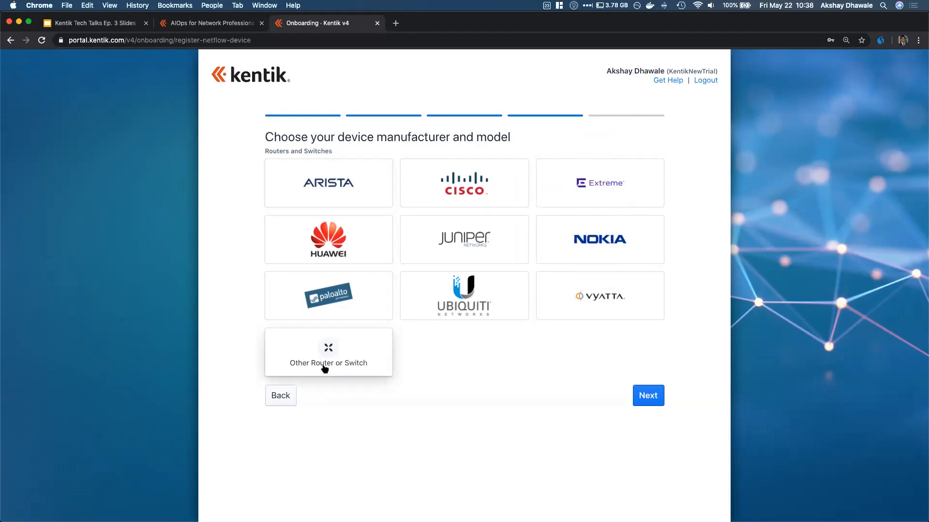
click(467, 194)
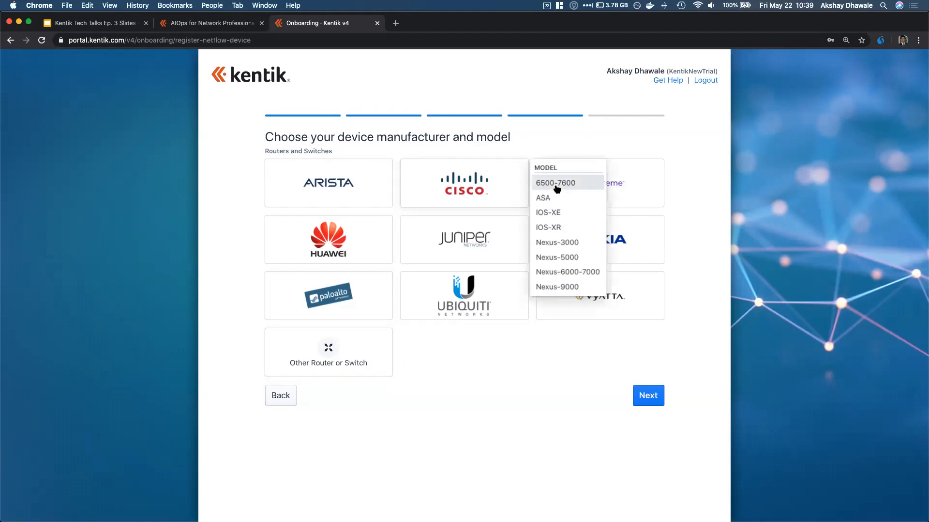
click(574, 215)
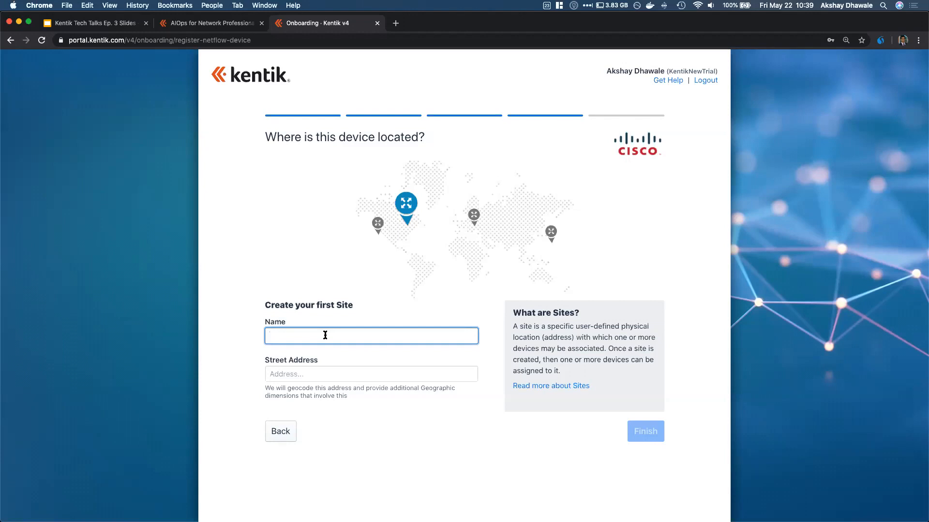
Create the site 'My Site' with a suggested street address and finish adding the device
text(My Site)
click(325, 378)
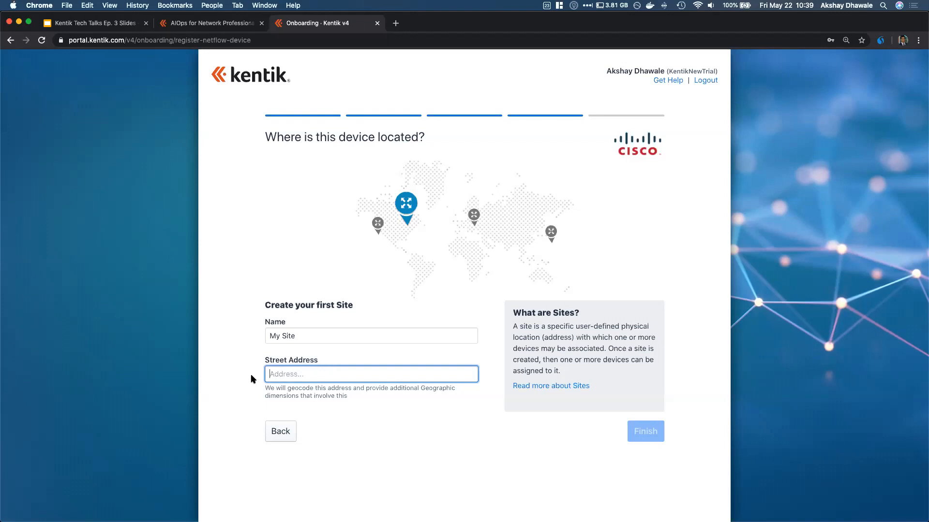
text(625)
click(339, 396)
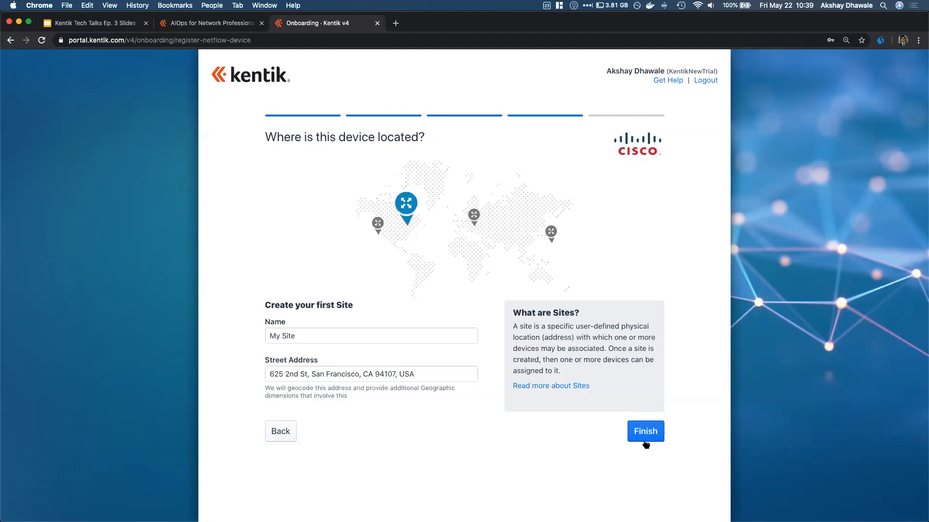
click(646, 436)
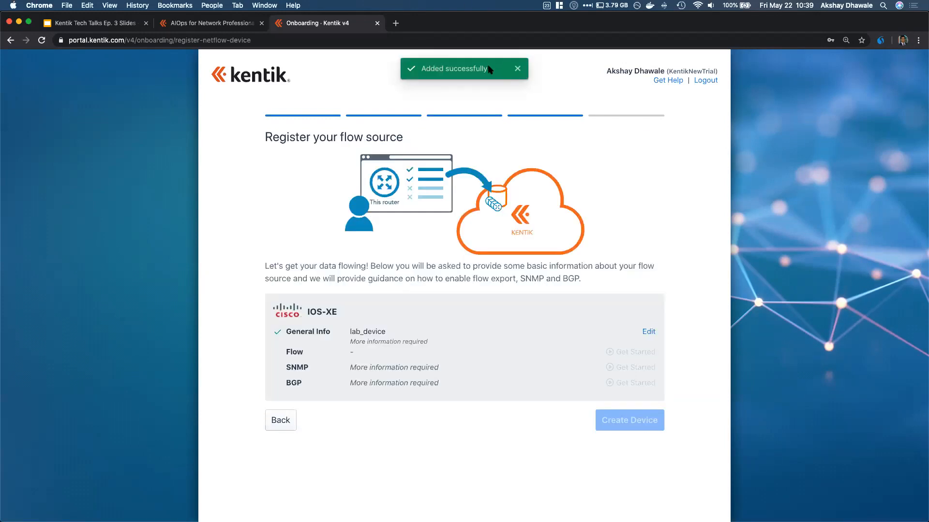
Re-edit general info to keep Cisco IOS-XE and place the device in My Site
click(649, 332)
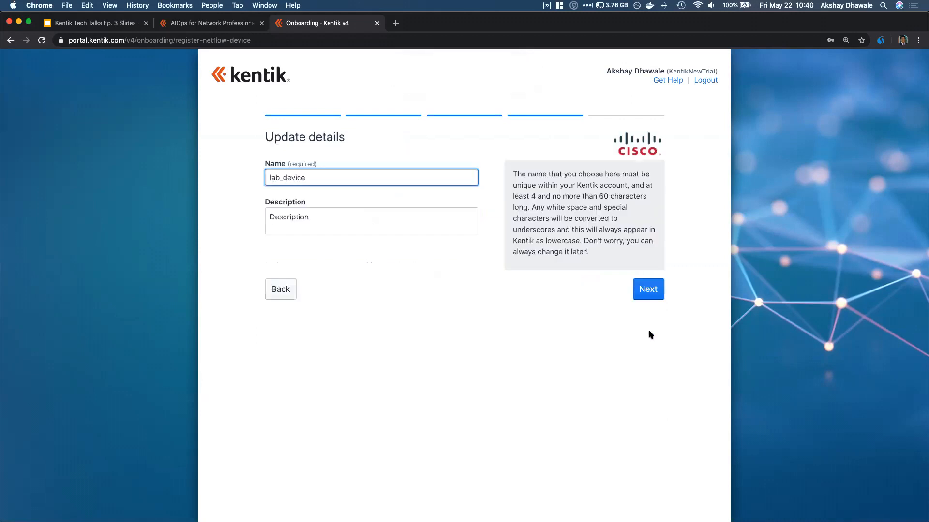
click(654, 291)
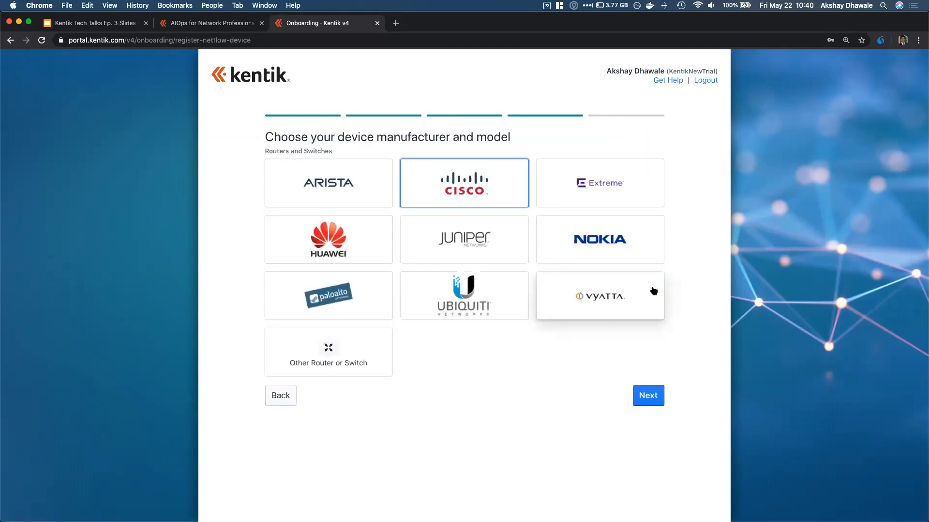
click(477, 188)
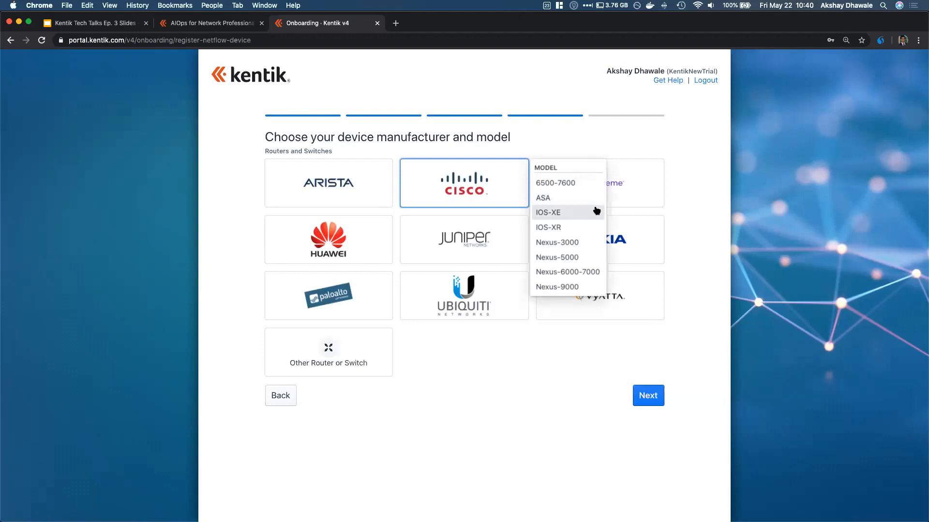
click(595, 212)
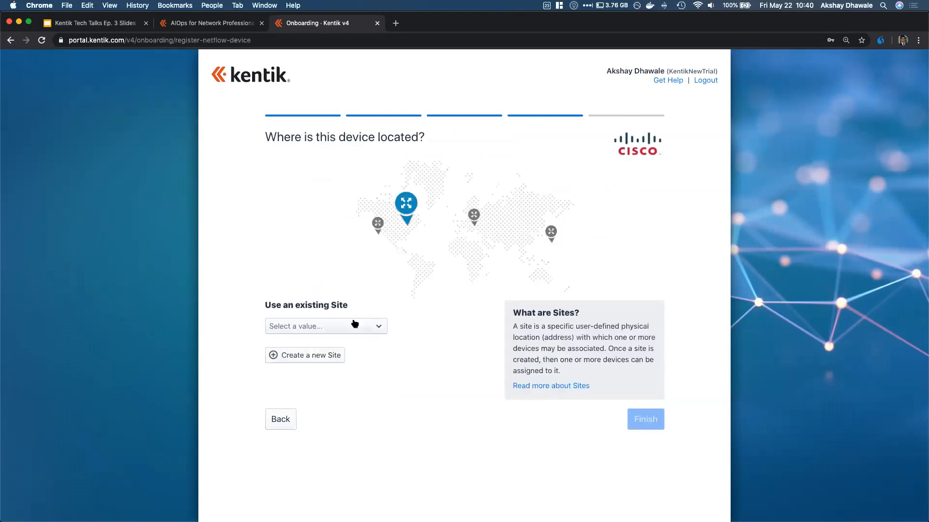
click(372, 330)
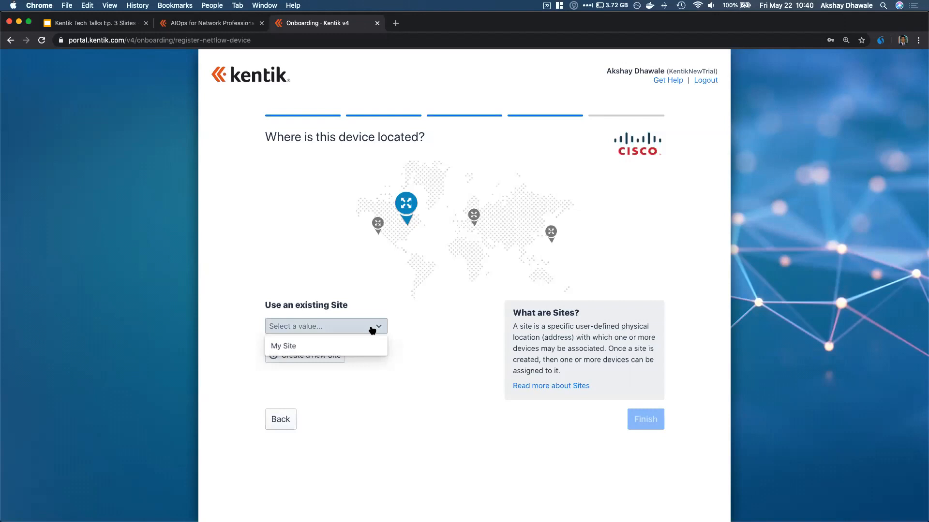
click(321, 346)
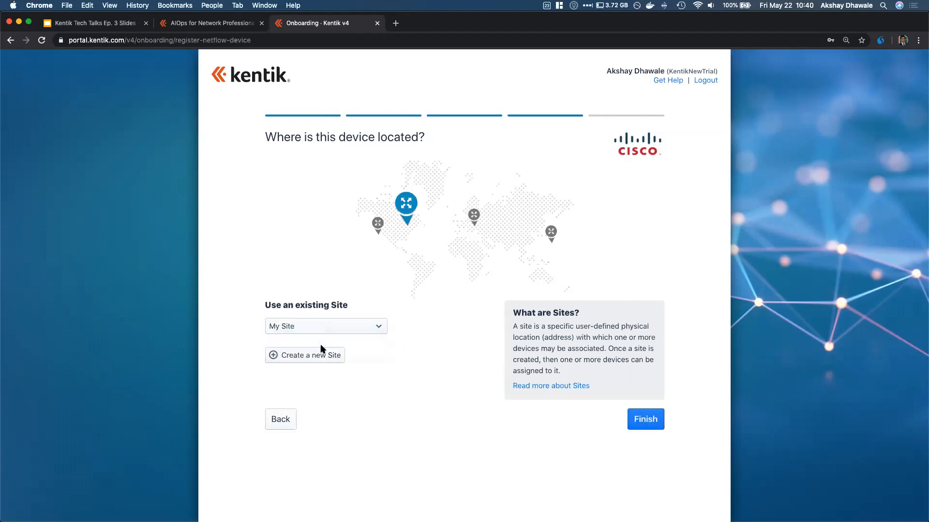
click(643, 421)
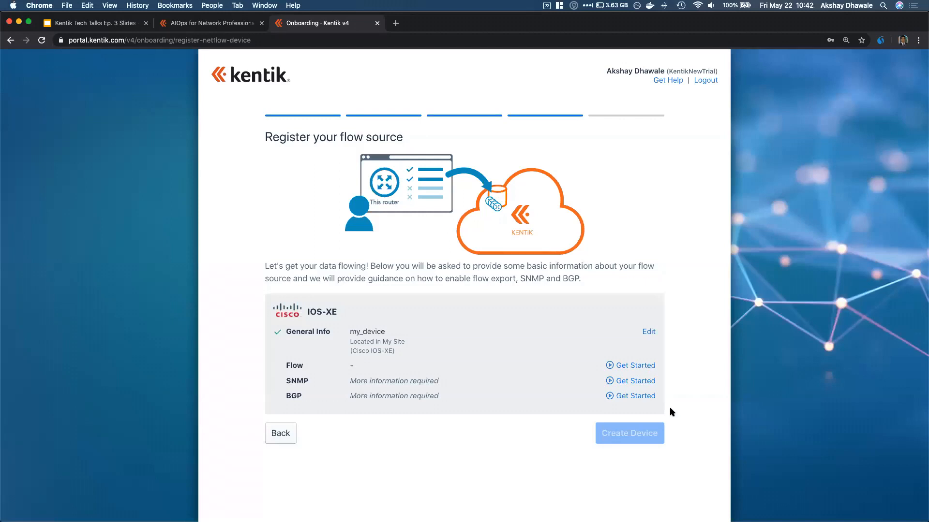
Start the flow setup and enter 52.220.138.238 as the sending IP
click(635, 366)
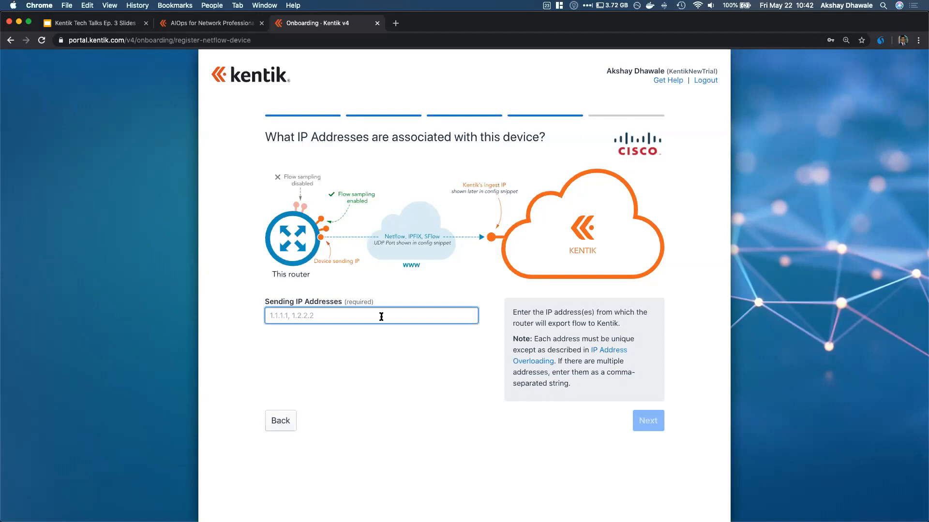
text(52.22)
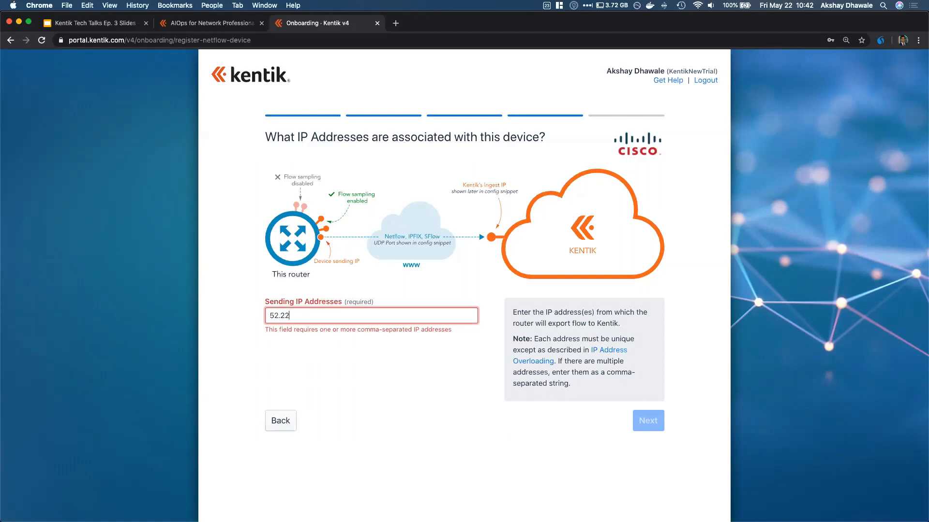
text(0.138.23)
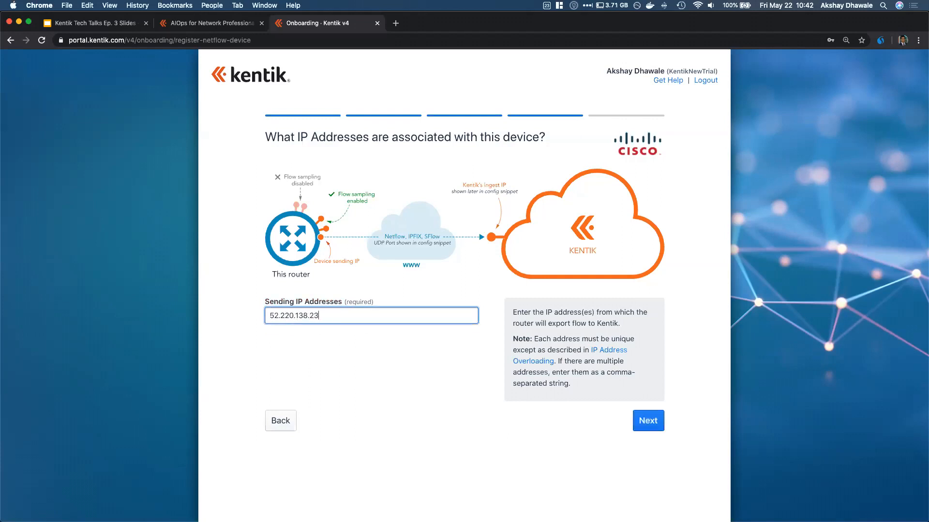
text(8)
mouse_move(328, 318)
mouse_down()
mouse_move(288, 316)
mouse_move(327, 323)
mouse_up()
click(328, 322)
click(658, 422)
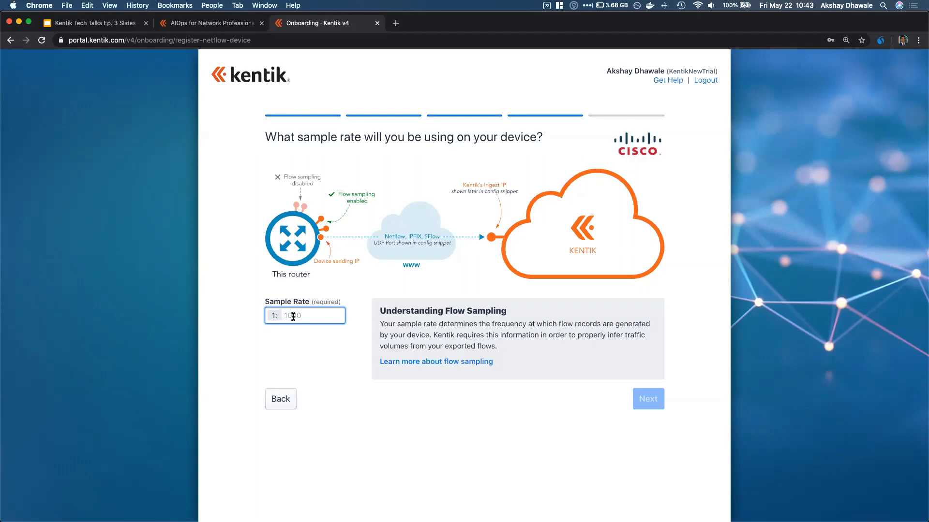
Set the flow sample rate to 1:10 and continue to the export instructions
text(10)
click(656, 408)
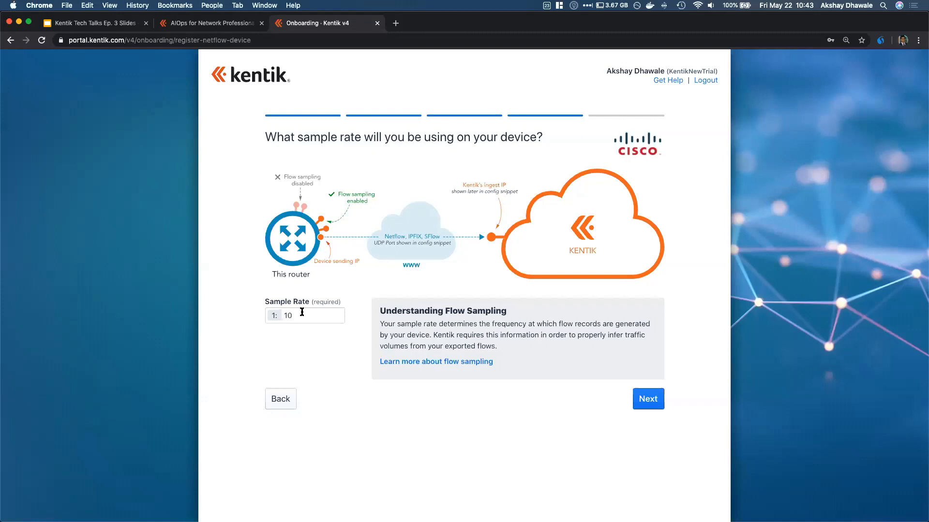
click(652, 403)
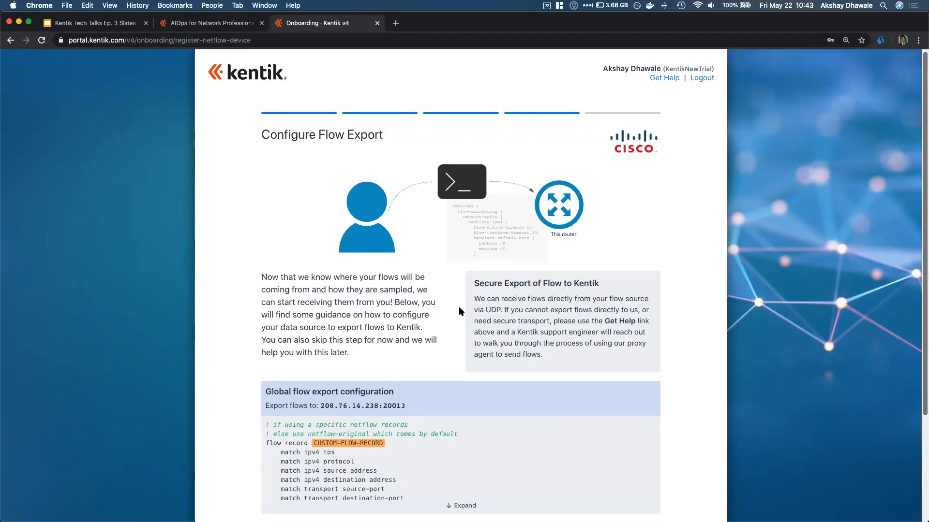
Expand and read through the global flow export configuration
scroll(459, 310, down, 4)
scroll(459, 311, down, 2)
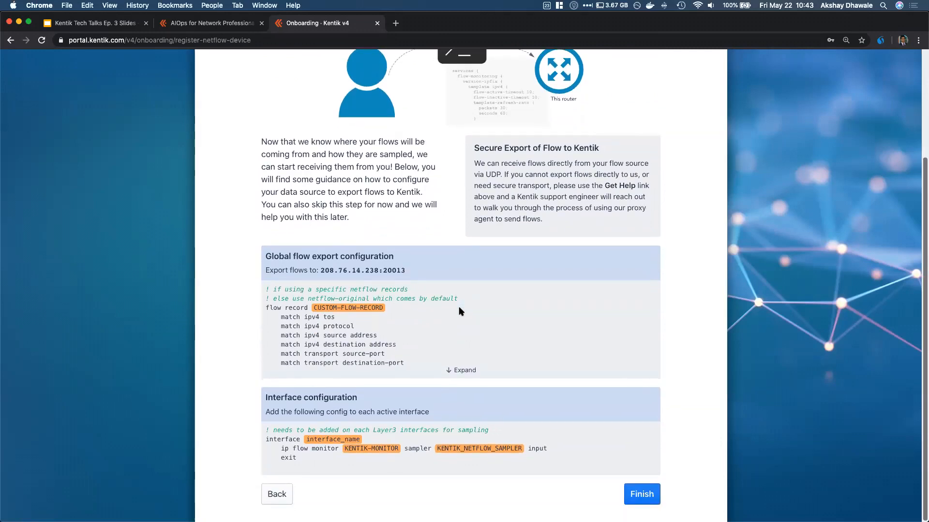
click(462, 371)
scroll(346, 337, down, 1)
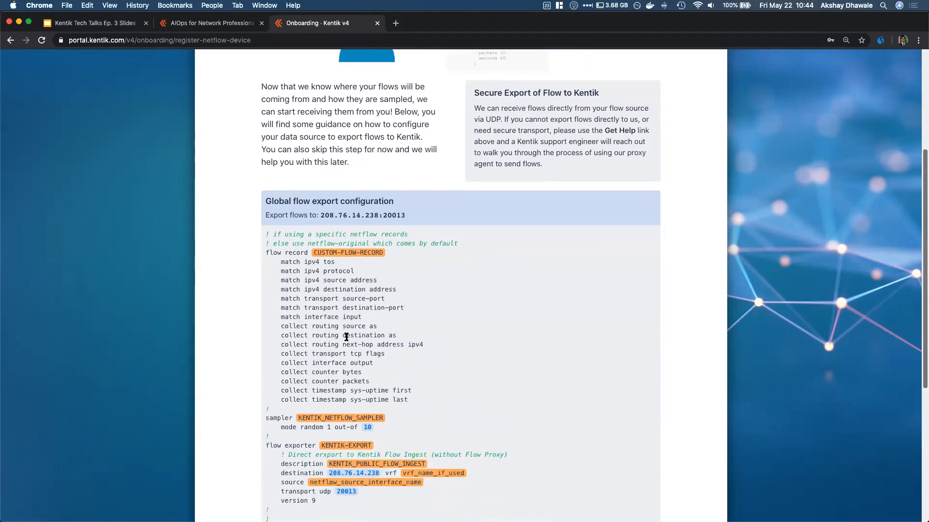
scroll(346, 338, down, 3)
scroll(346, 338, down, 3)
scroll(346, 338, down, 6)
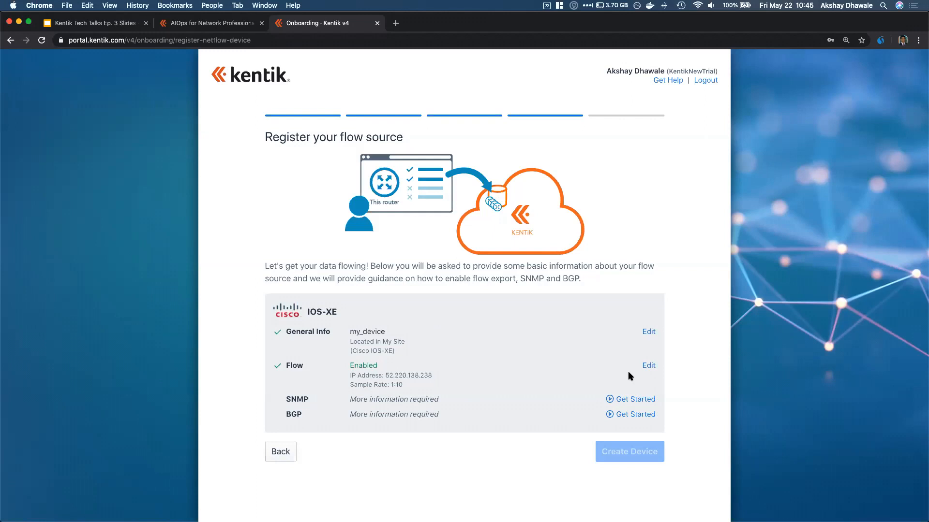
Turn on SNMP for the device with version SNMPv2 and proceed to its details
click(647, 403)
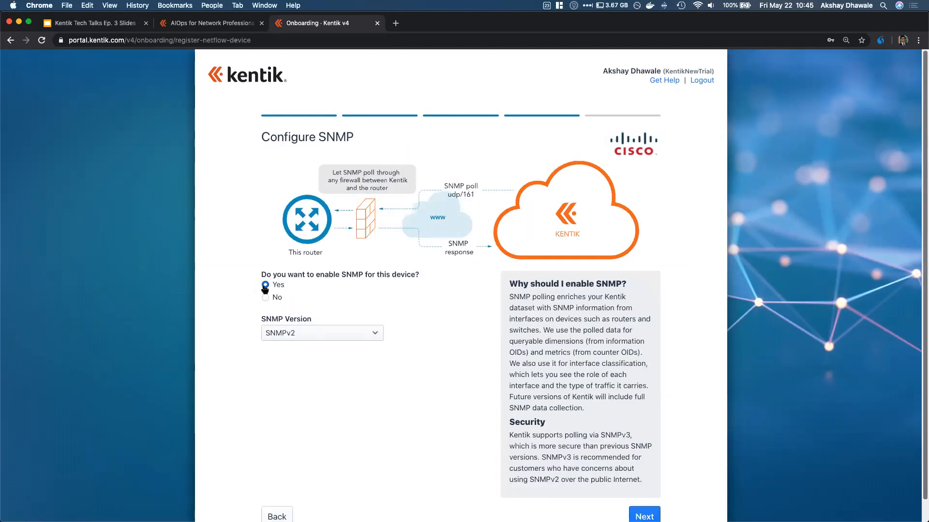
click(352, 330)
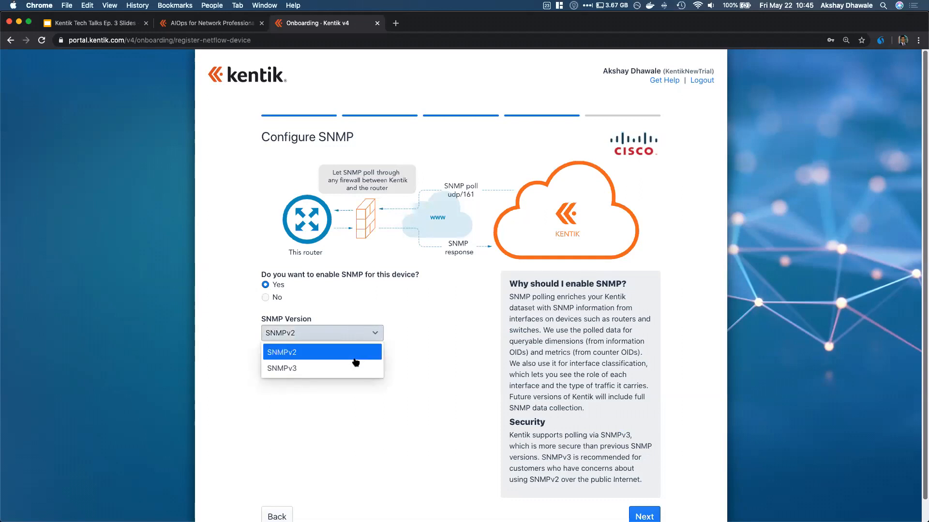
click(426, 308)
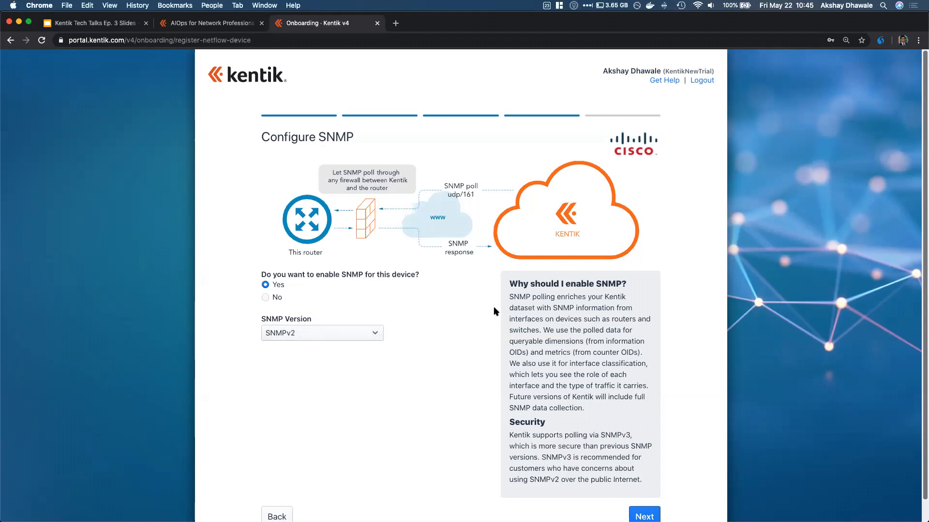
scroll(494, 306, down, 1)
click(639, 491)
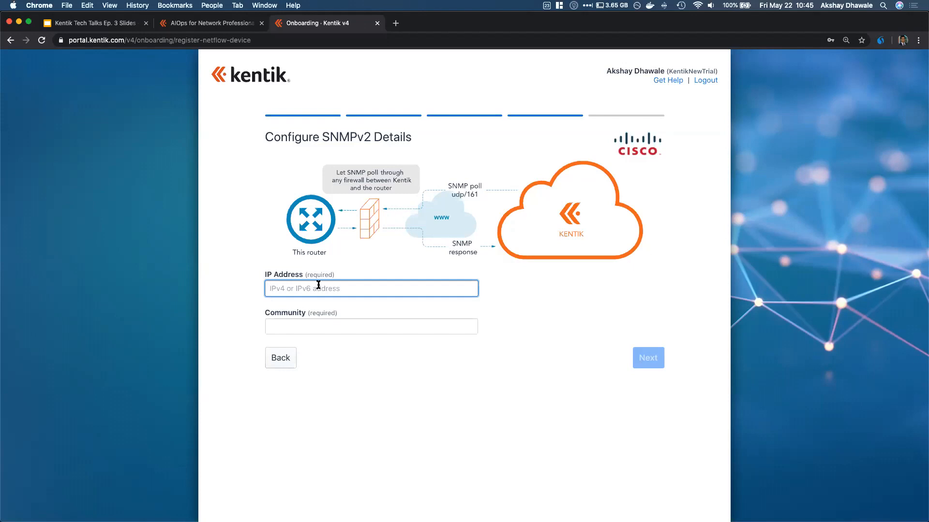
Enter SNMP IP 52.220.138.238 and the community string, then select the config snippet
text(52)
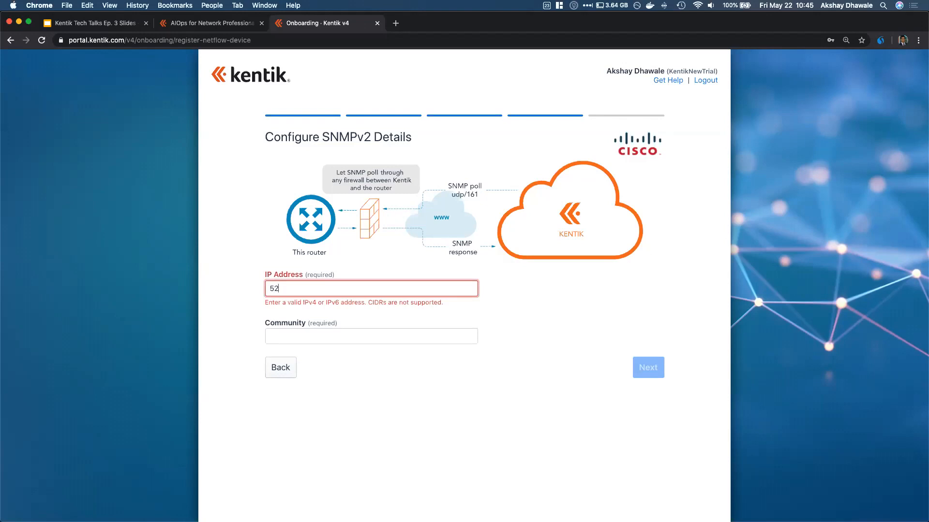
text(.220.138.238)
key(Tab)
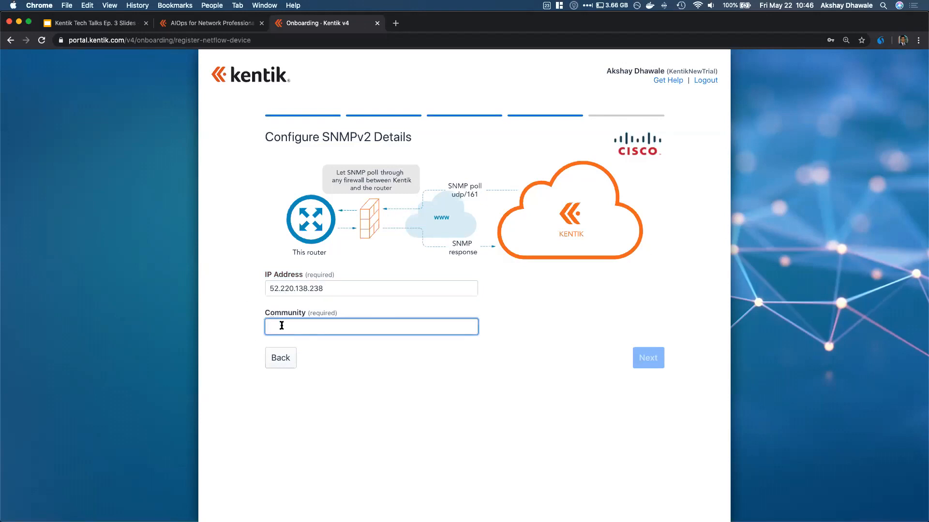
text(abc123)
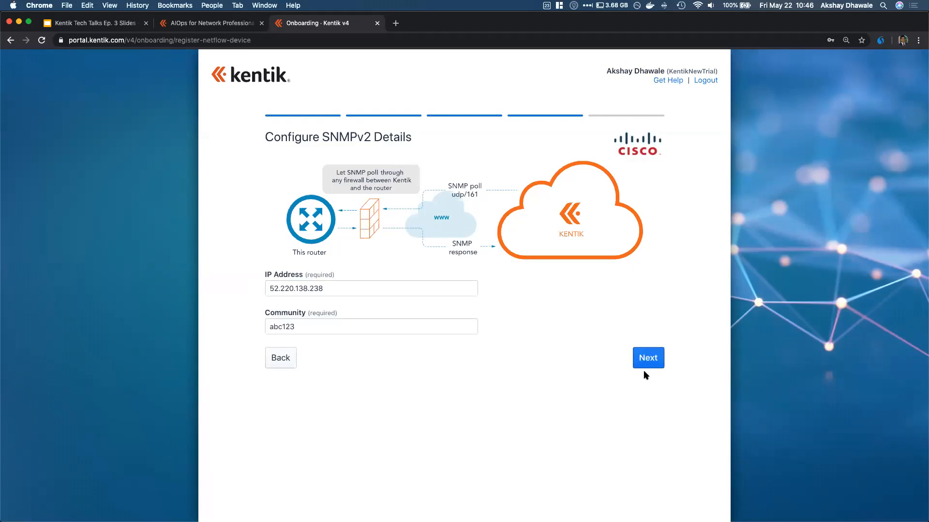
click(651, 358)
drag(271, 308, 429, 388)
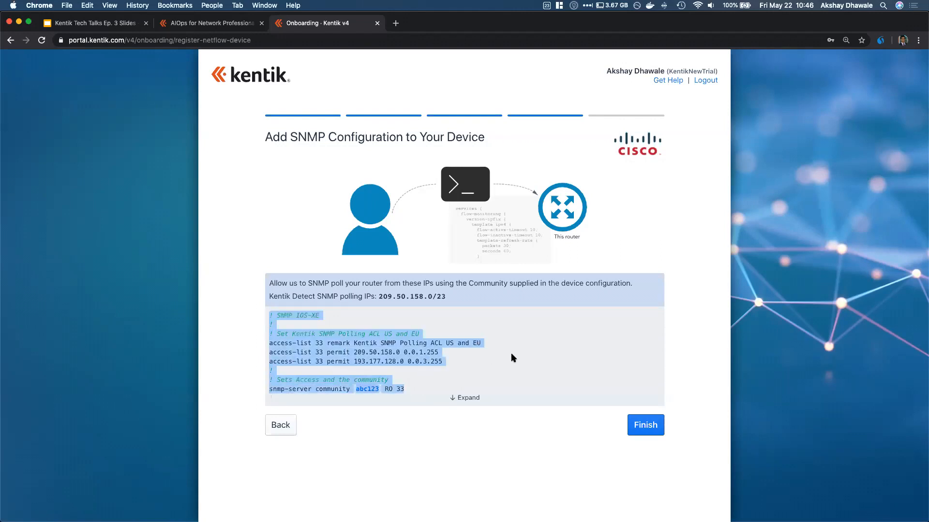
Review the SNMP polling range 209.50.158.0/23 and finish SNMP setup to return to the summary
click(462, 358)
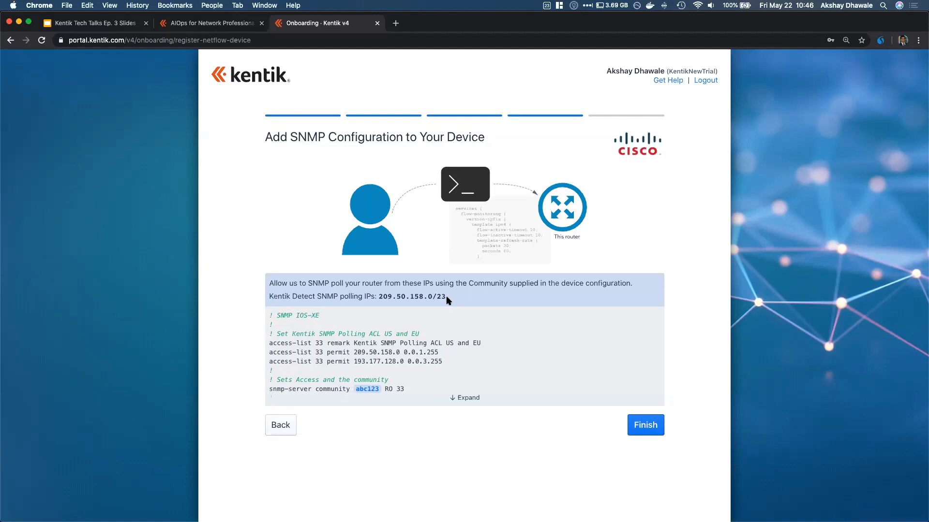
drag(447, 298, 374, 296)
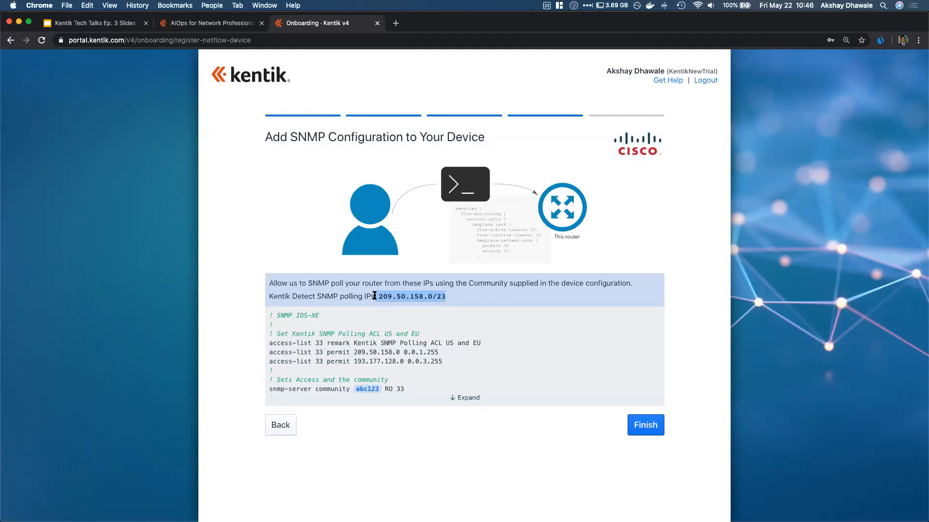
click(451, 297)
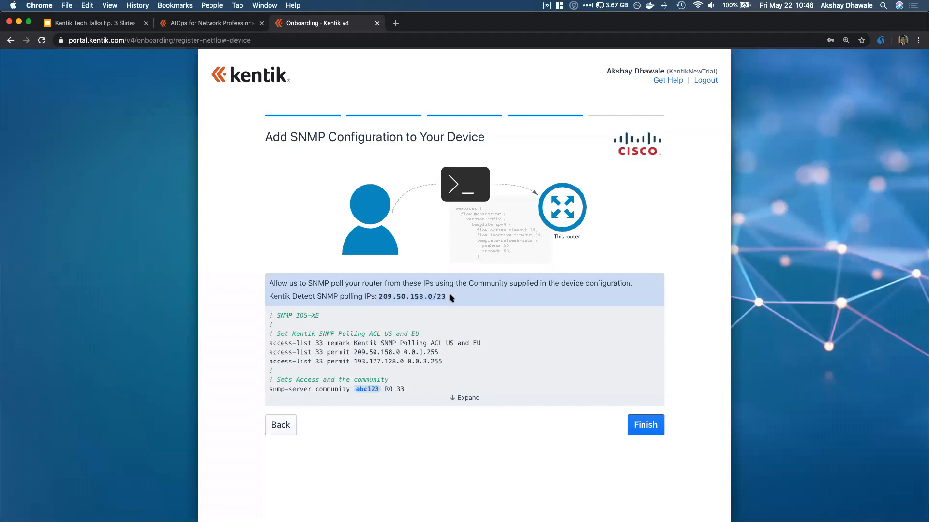
click(642, 429)
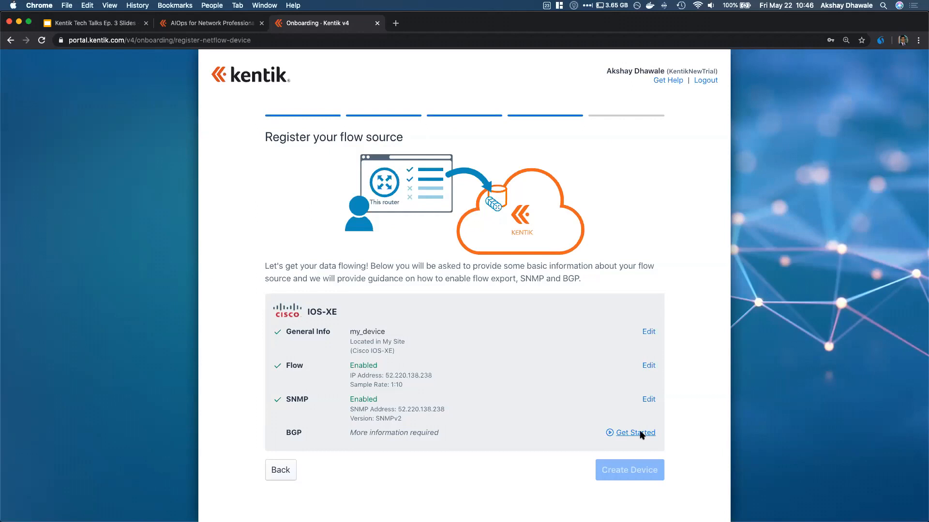
Start BGP setup with BGP enabled, peering with a device over IPv4, and continue to peering details
click(642, 433)
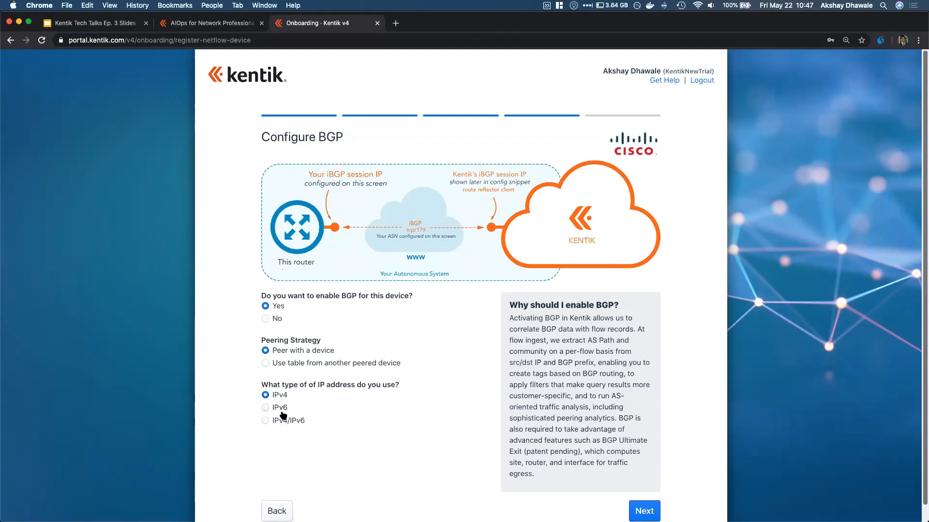
scroll(671, 457, down, 1)
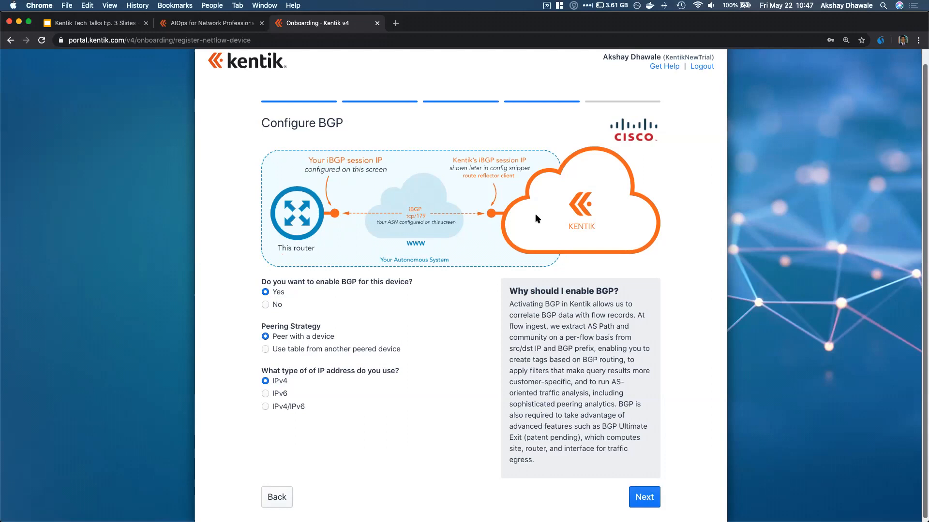
click(645, 498)
click(301, 309)
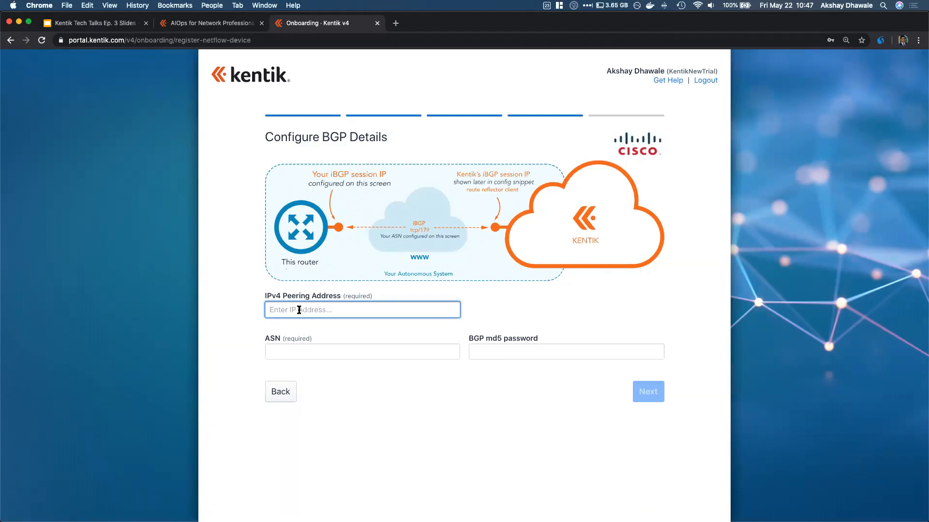
Enter IPv4 peering address 52.220.138.238 and ASN 6169, leave md5 password blank, and continue
text(52)
text(.220.138.238)
click(311, 352)
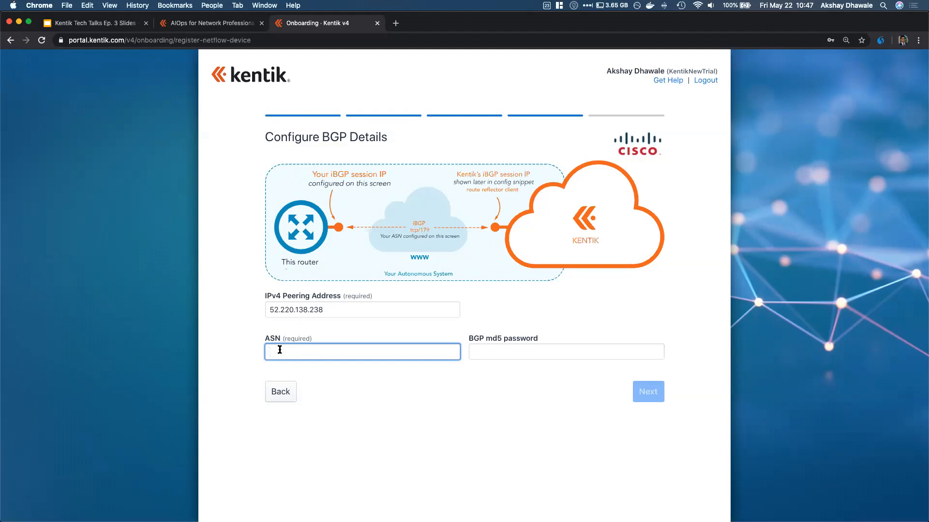
text(6169)
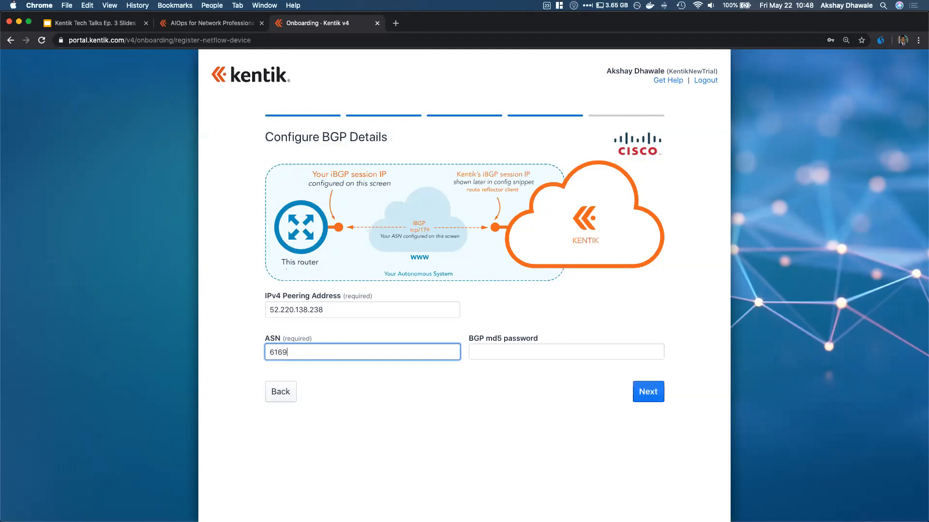
click(539, 349)
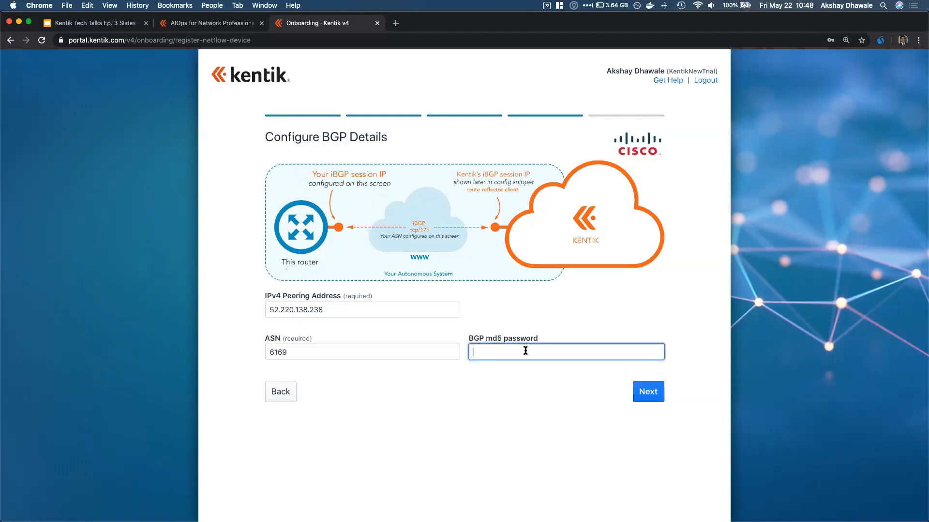
click(644, 398)
Review the BGP config snippet, including the route-reflector-client line, then finish the BGP step
scroll(460, 400, down, 3)
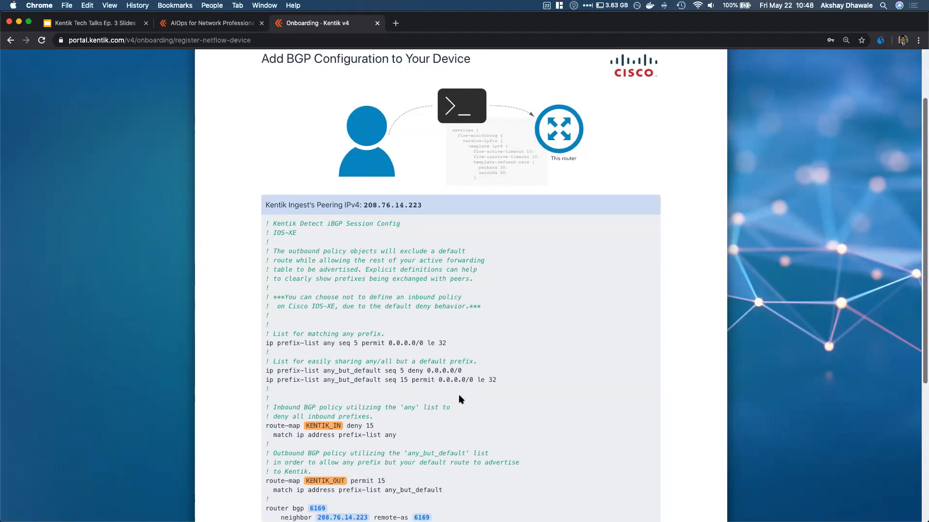
scroll(460, 400, down, 6)
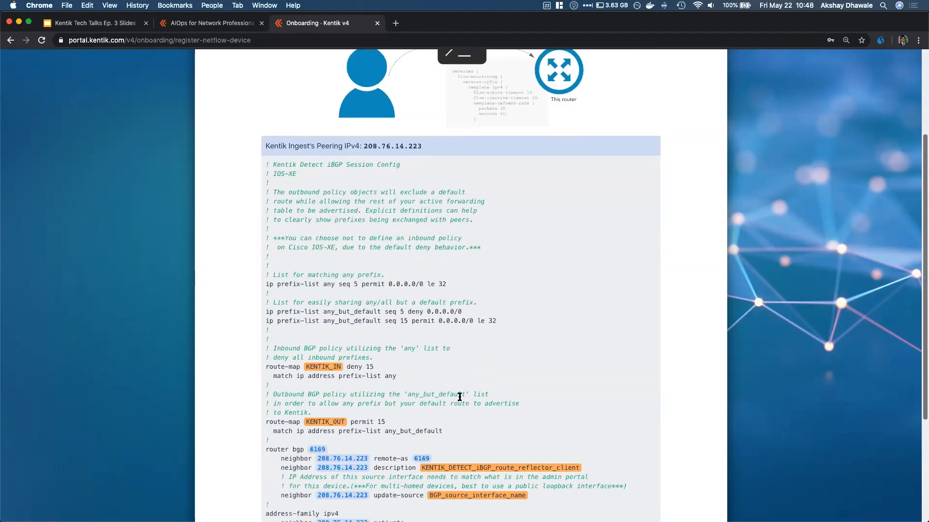
scroll(460, 400, down, 2)
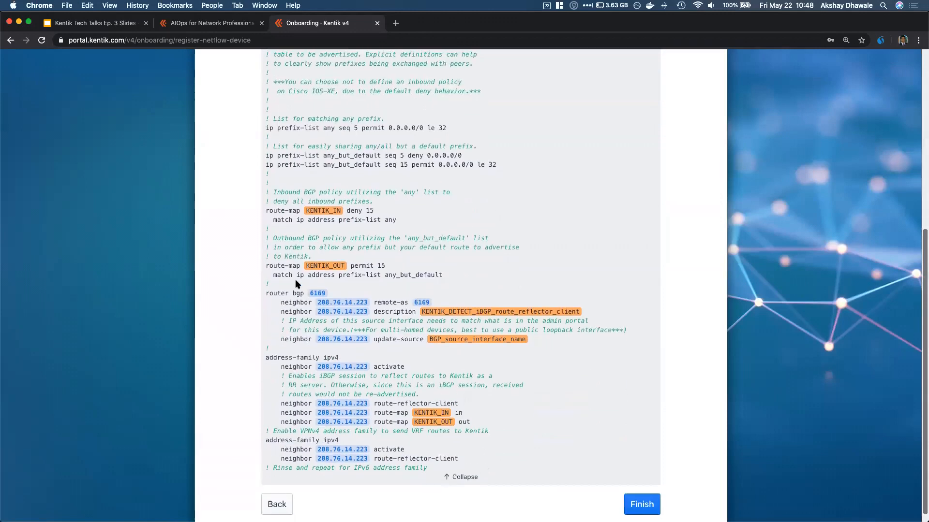
drag(265, 293, 472, 349)
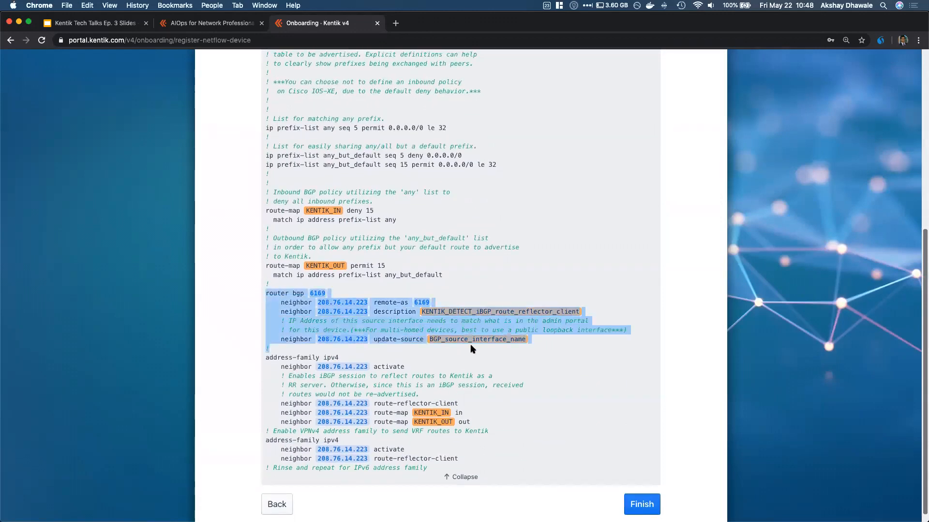
triple_click(438, 402)
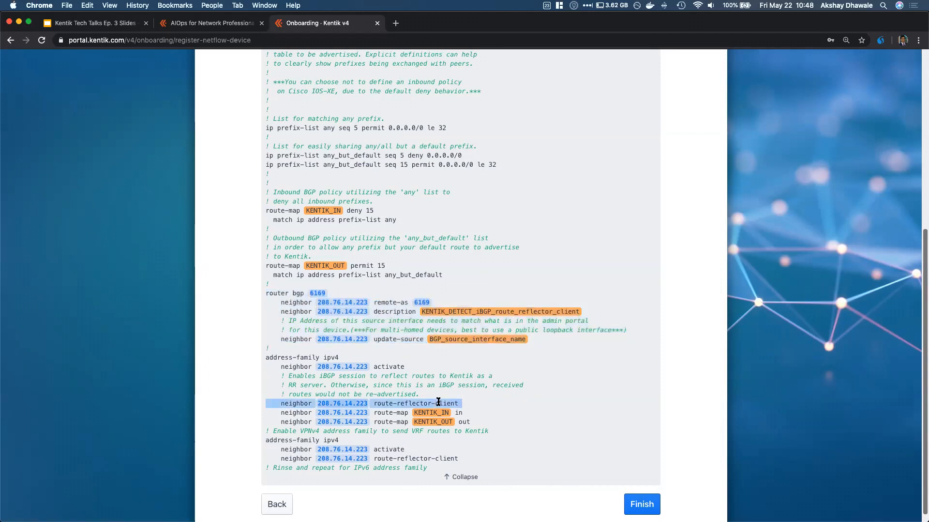
click(470, 406)
scroll(469, 406, up, 1)
scroll(470, 406, up, 1)
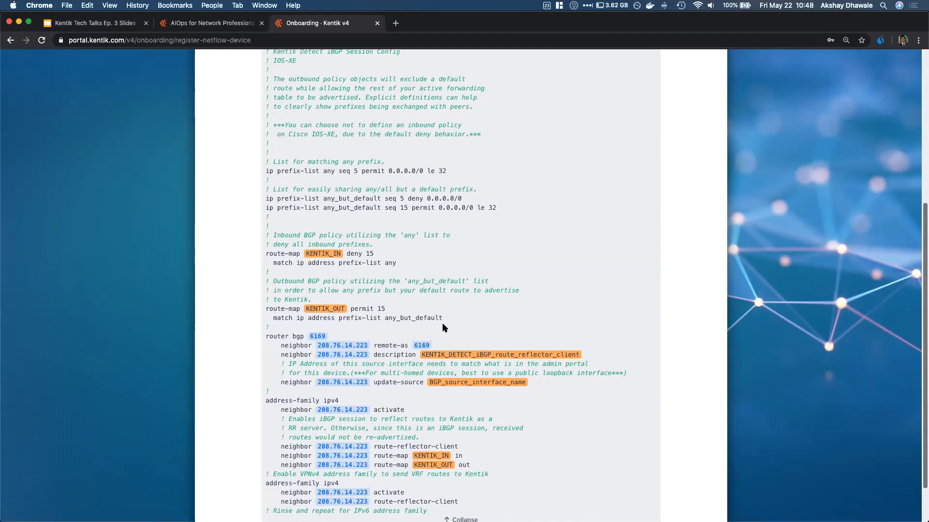
scroll(442, 324, up, 2)
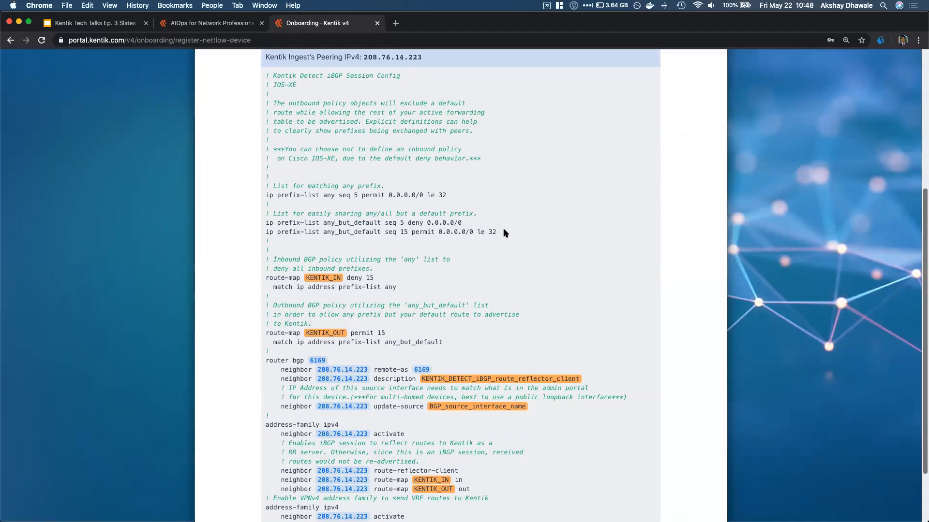
scroll(503, 229, down, 3)
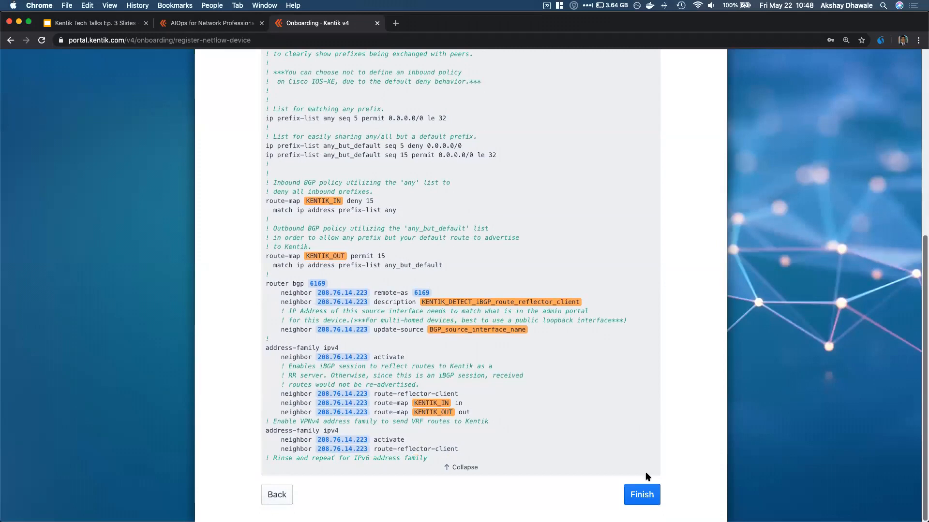
click(643, 498)
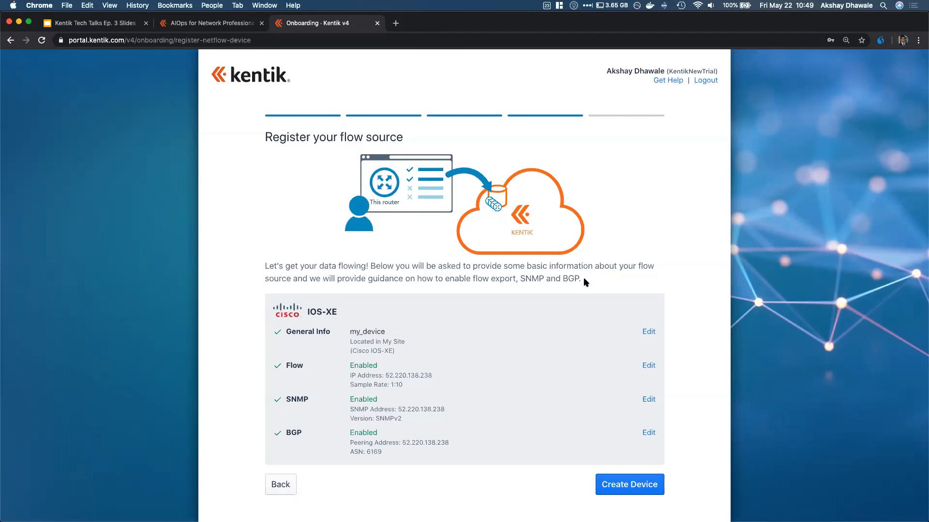
Create the device and review the my_device registered confirmation on its status page
click(639, 484)
click(639, 486)
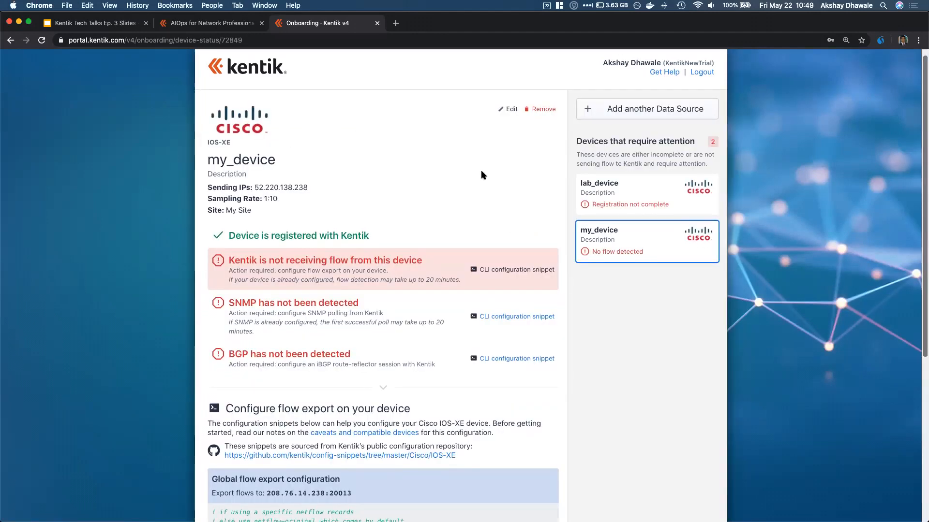
scroll(481, 171, down, 1)
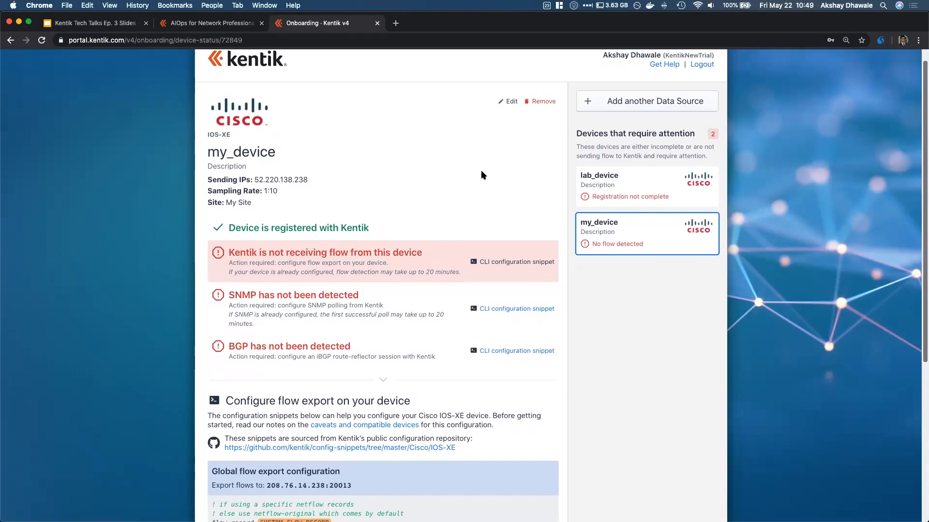
scroll(481, 172, up, 2)
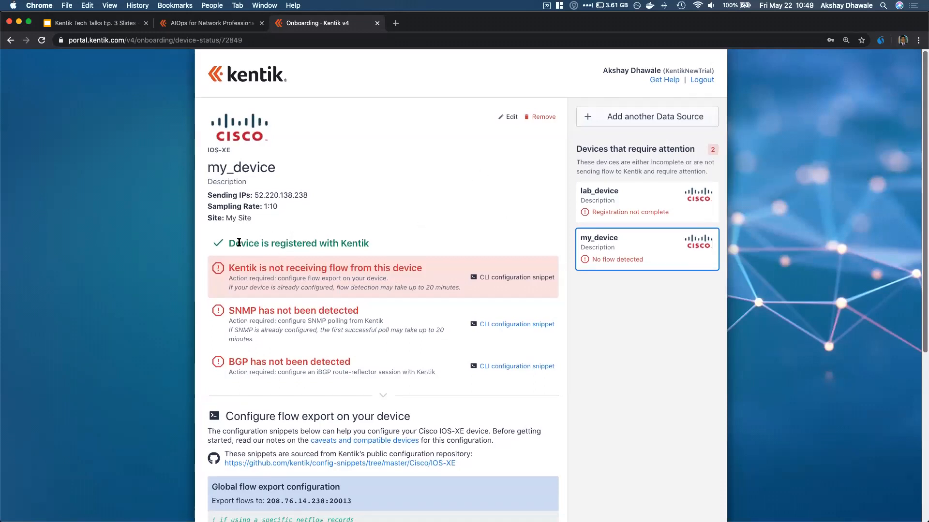
drag(236, 243, 379, 247)
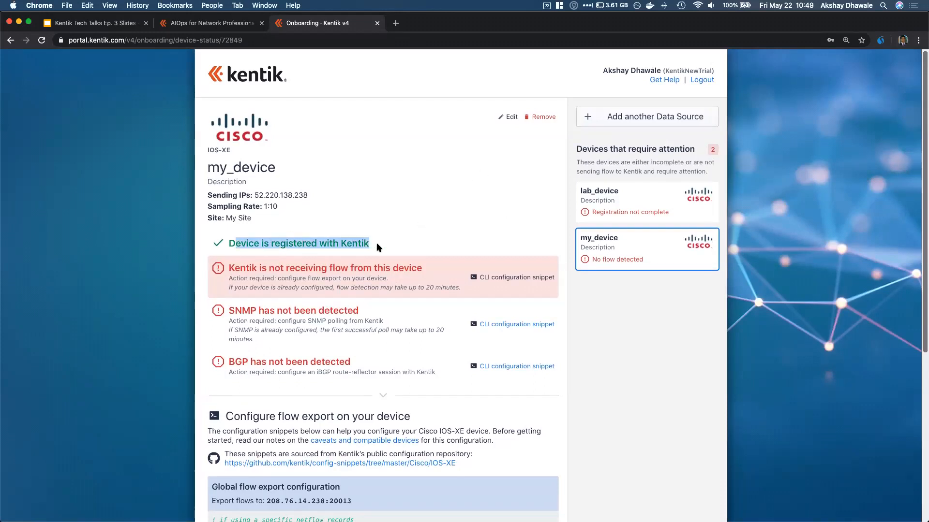
click(379, 247)
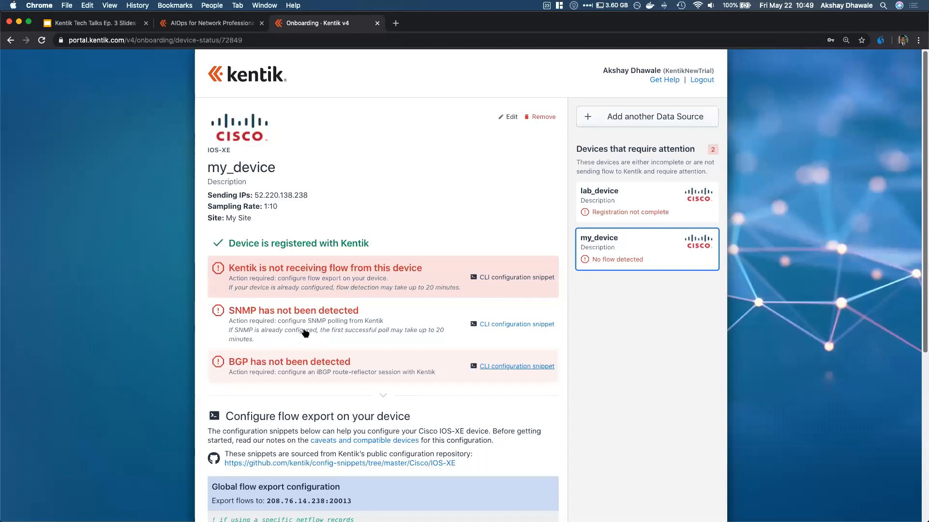
Scroll down to the flow export configuration snippets and choose Skip to Kentik
scroll(305, 333, down, 5)
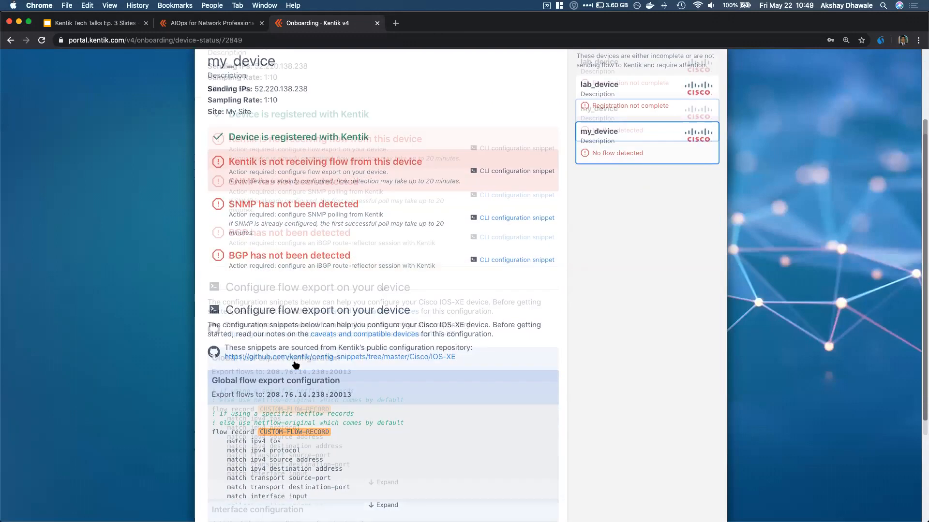
scroll(296, 365, down, 2)
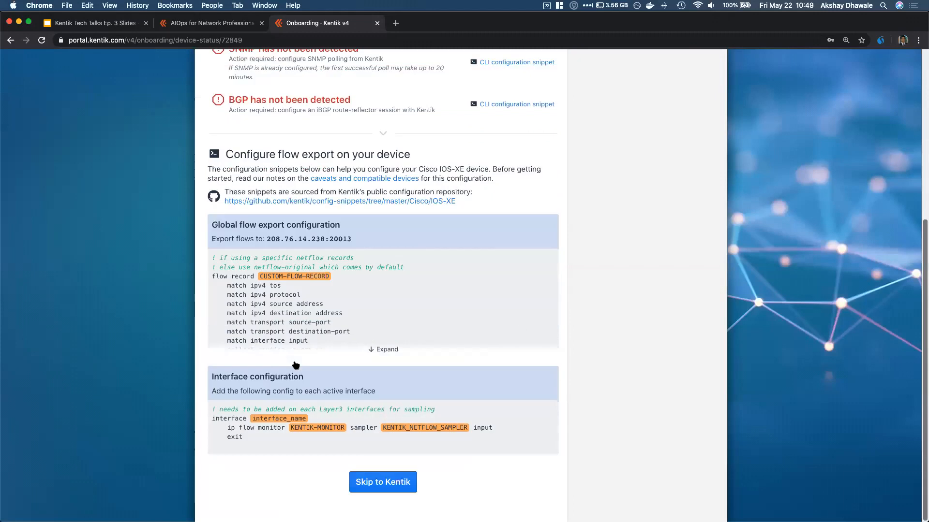
click(382, 482)
Confirm skipping to Network Explorer, then open the Kentik Knowledge Base from the account menu
click(521, 323)
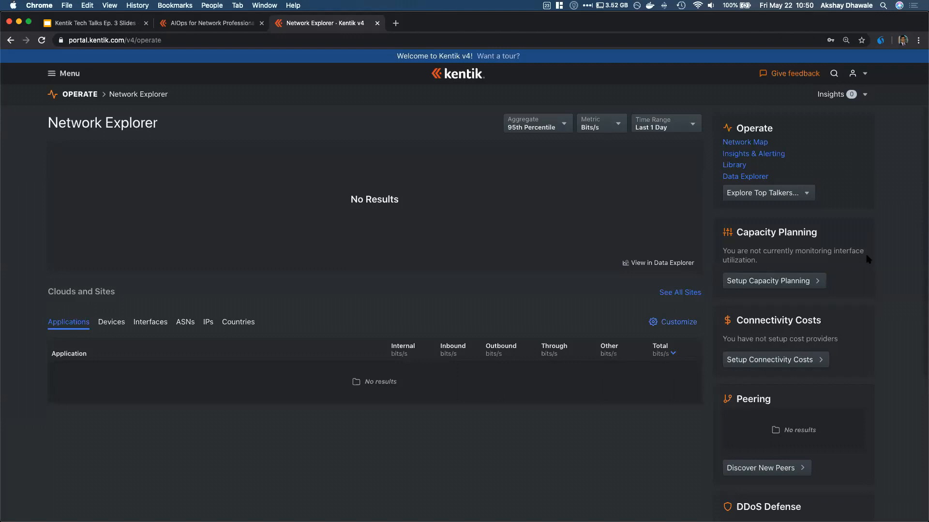
click(865, 73)
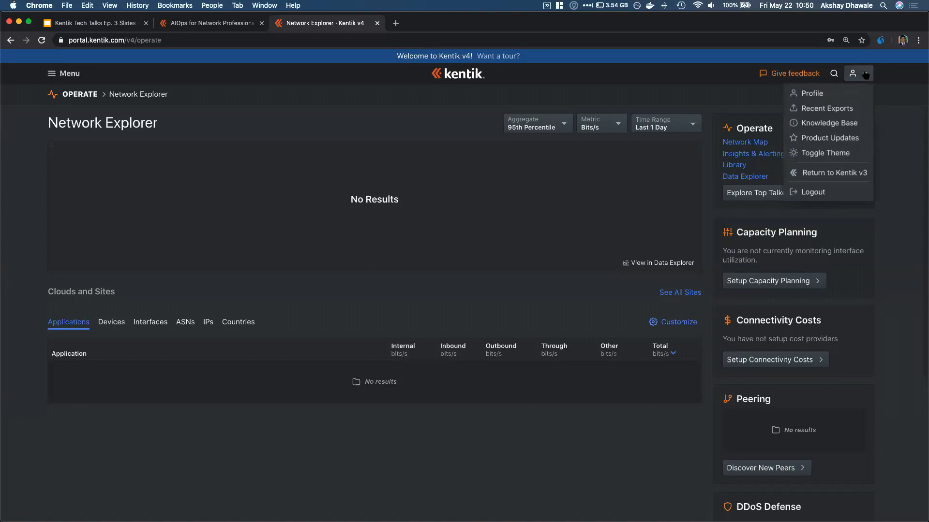
click(834, 125)
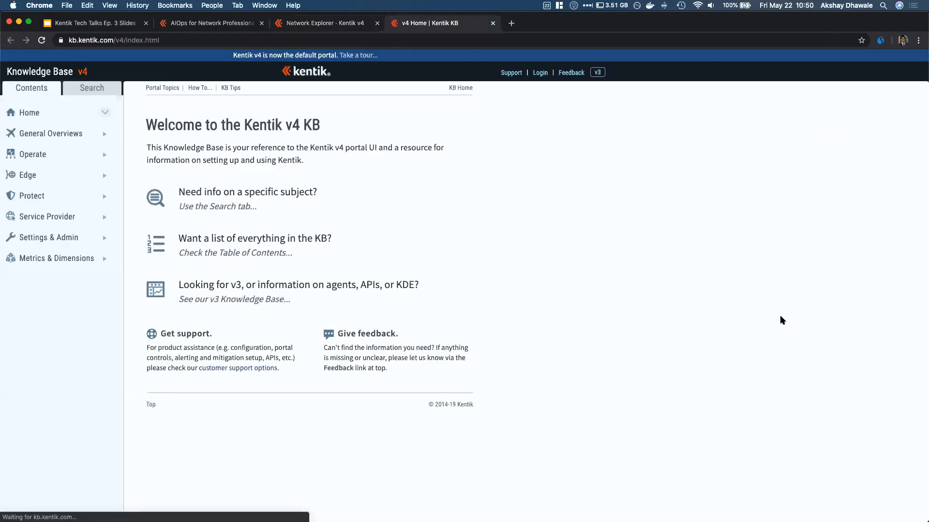